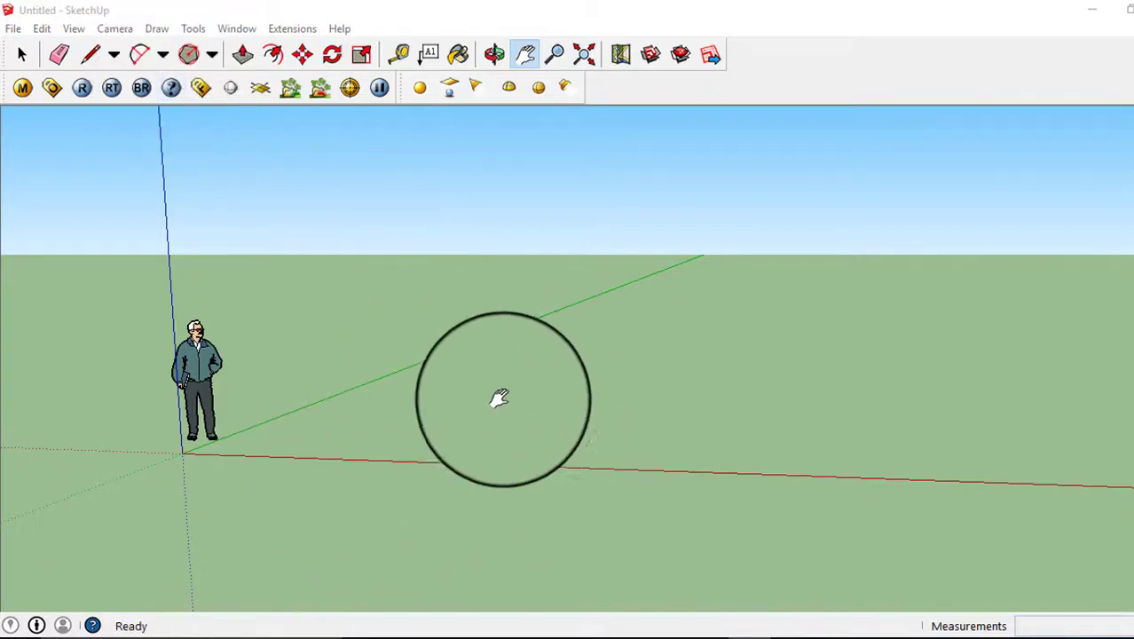
Draw a rectangle on the ground plane for the block's base
mouse_move(500, 399)
mouse_down()
mouse_move(507, 421)
mouse_move(537, 430)
mouse_move(334, 432)
mouse_up()
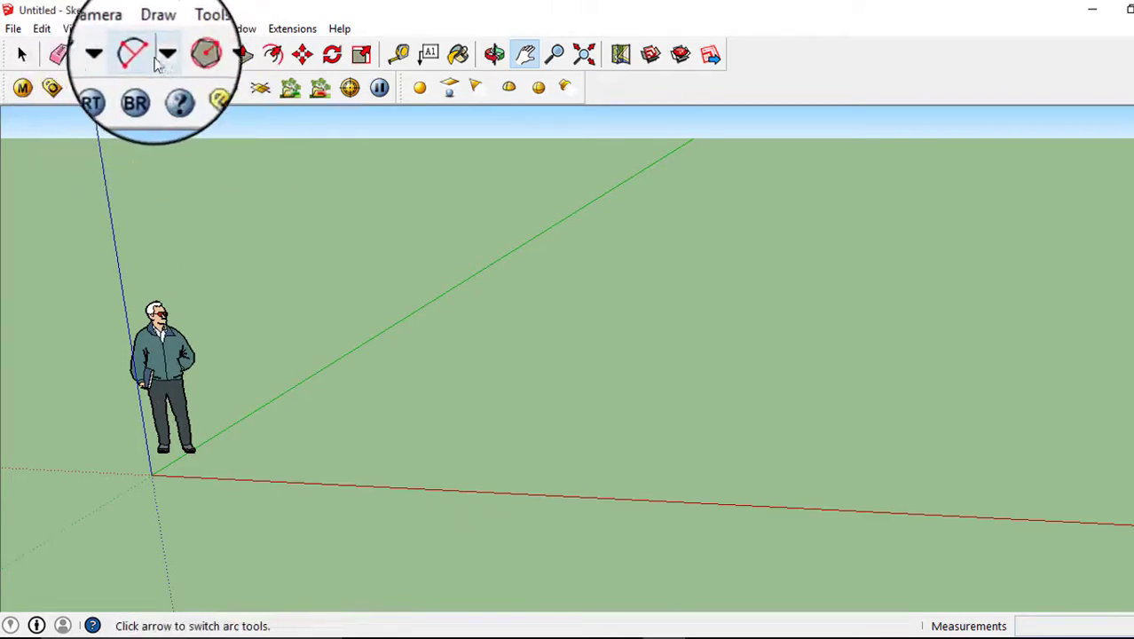
click(213, 56)
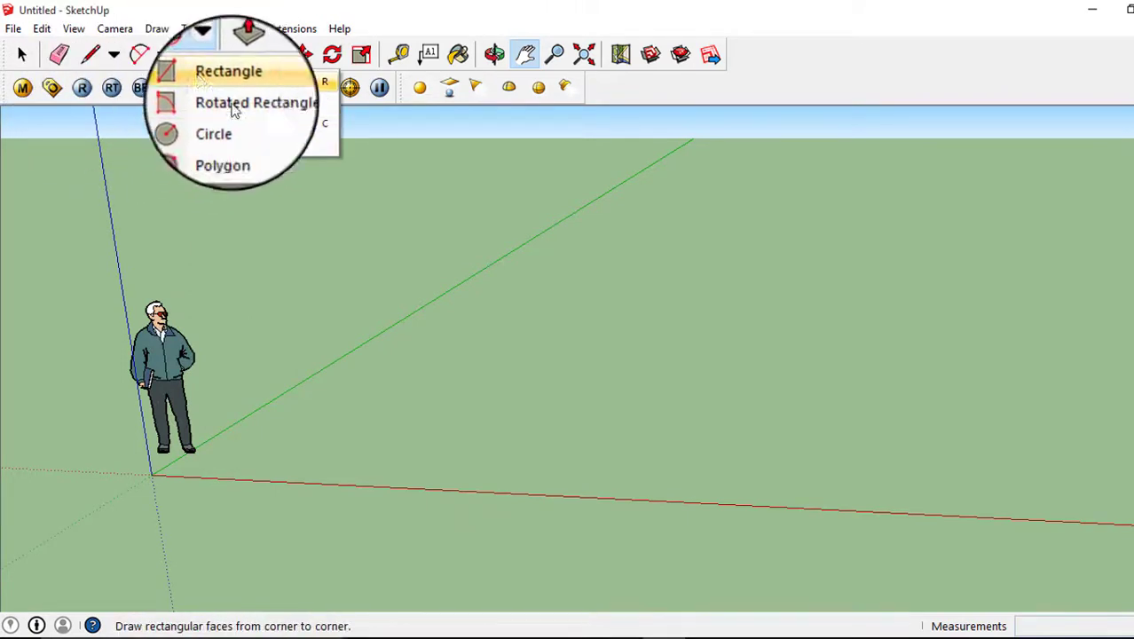
click(222, 82)
mouse_move(271, 476)
middle_down()
mouse_move(319, 444)
mouse_move(274, 615)
middle_up()
scroll(229, 463, up, 2)
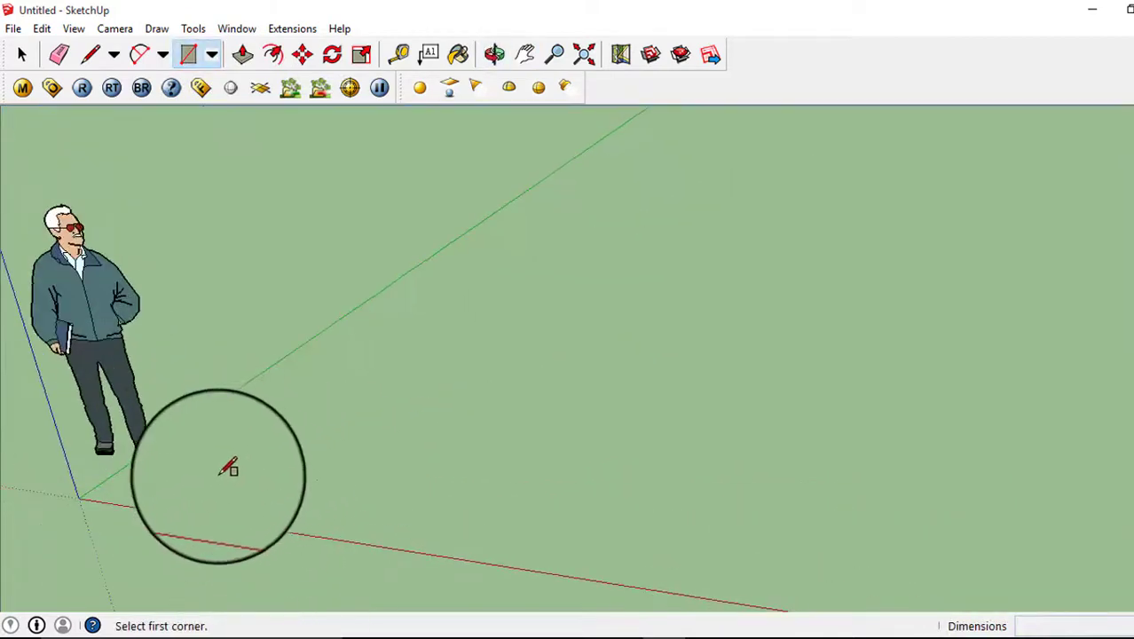
click(218, 476)
click(685, 432)
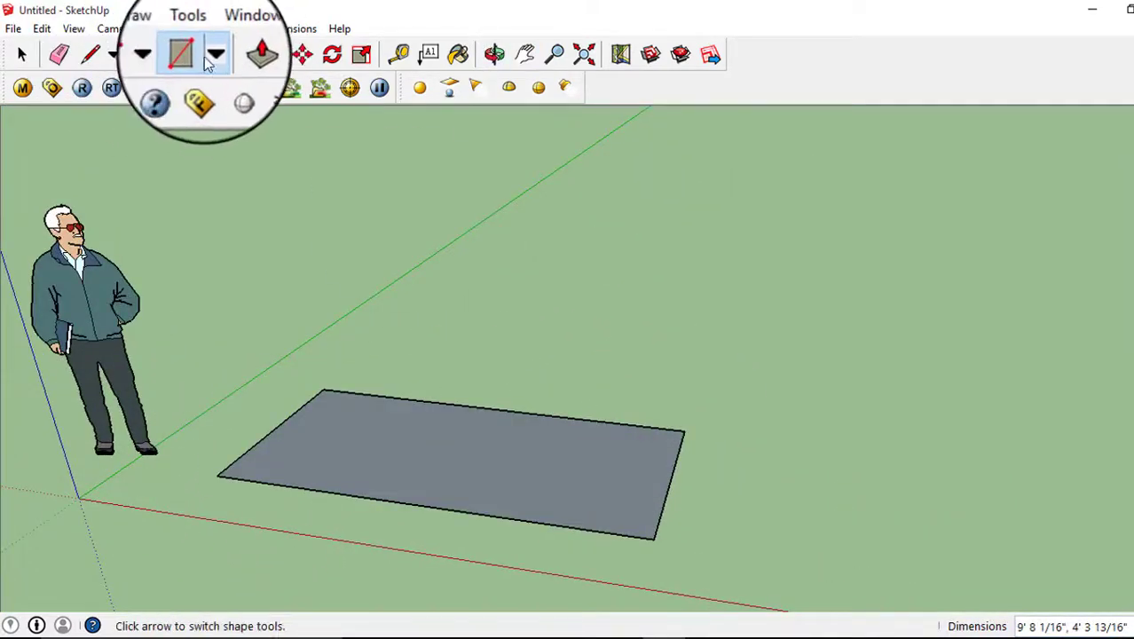
Offset the rectangle's edges inward to create an inner rectangle
click(271, 55)
middle_drag(544, 329, 549, 418)
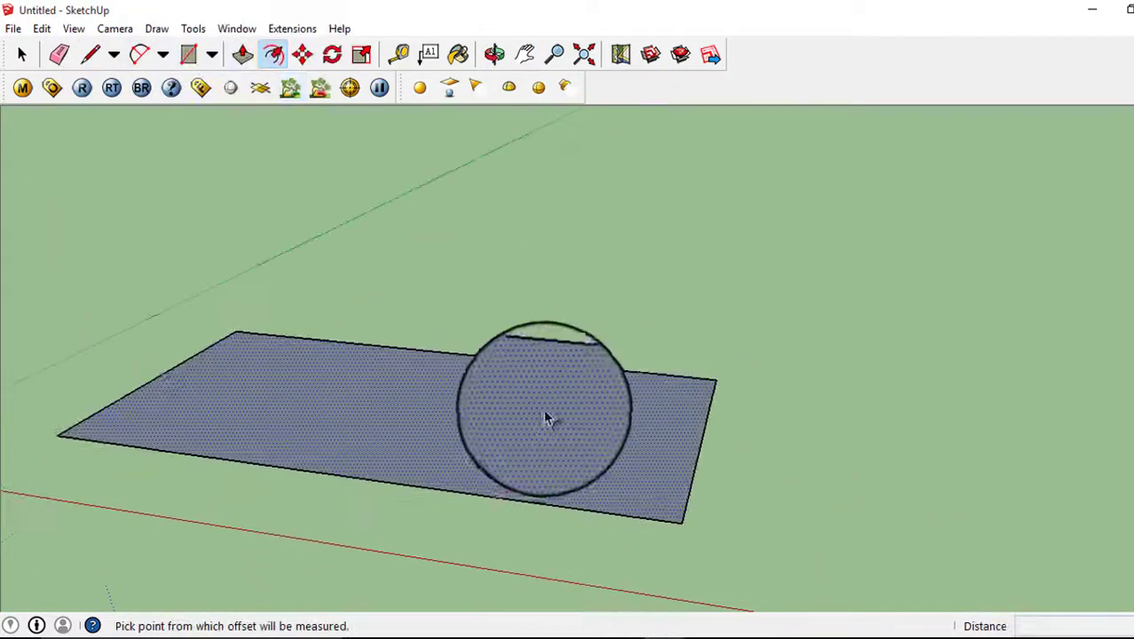
click(554, 390)
click(549, 387)
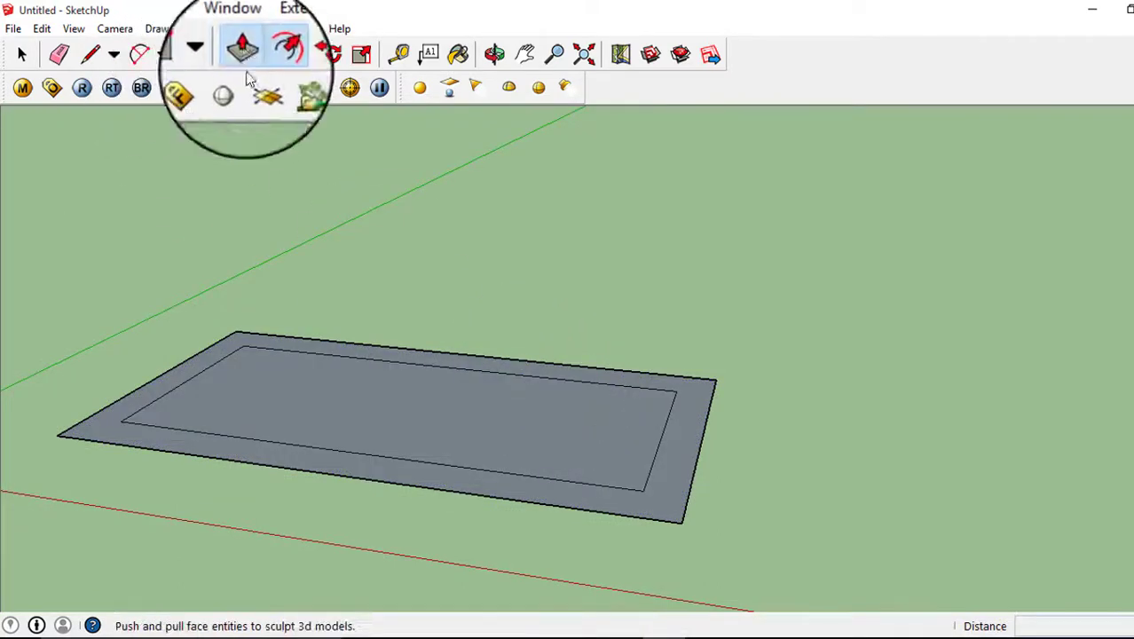
Push/Pull the outer strip up into a slab and the inner rectangle higher into a box
click(242, 55)
click(244, 449)
click(246, 397)
click(270, 362)
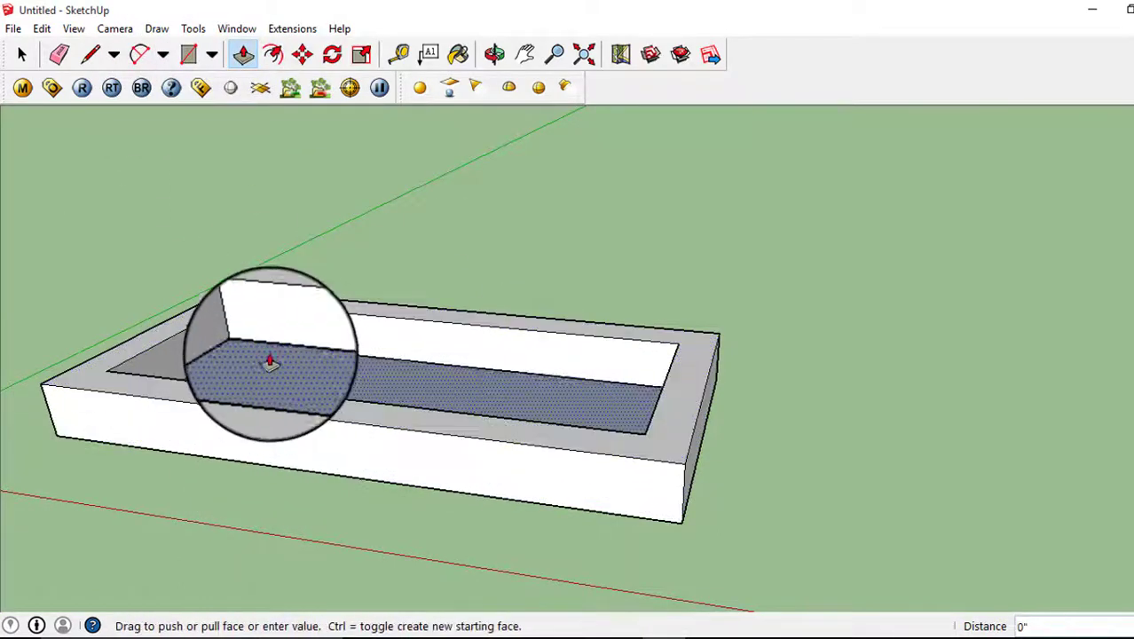
click(267, 263)
mouse_move(366, 380)
middle_down()
mouse_move(420, 450)
mouse_move(526, 460)
mouse_move(354, 471)
middle_up()
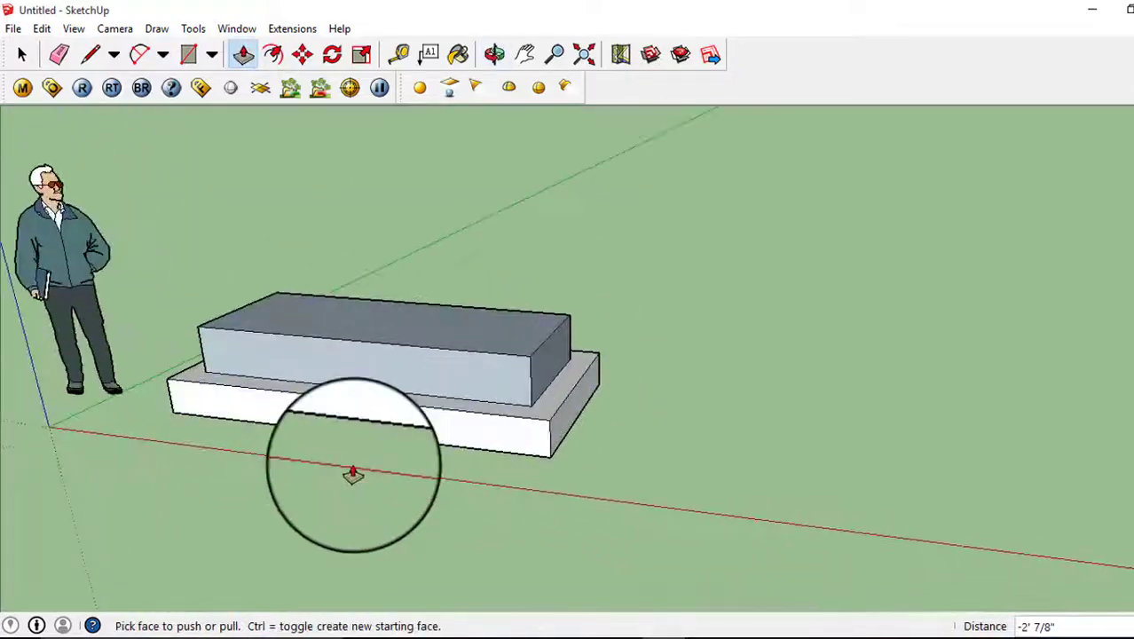
Move the Materials palette aside and paint the upper box's top and front faces with Color_A04
click(460, 64)
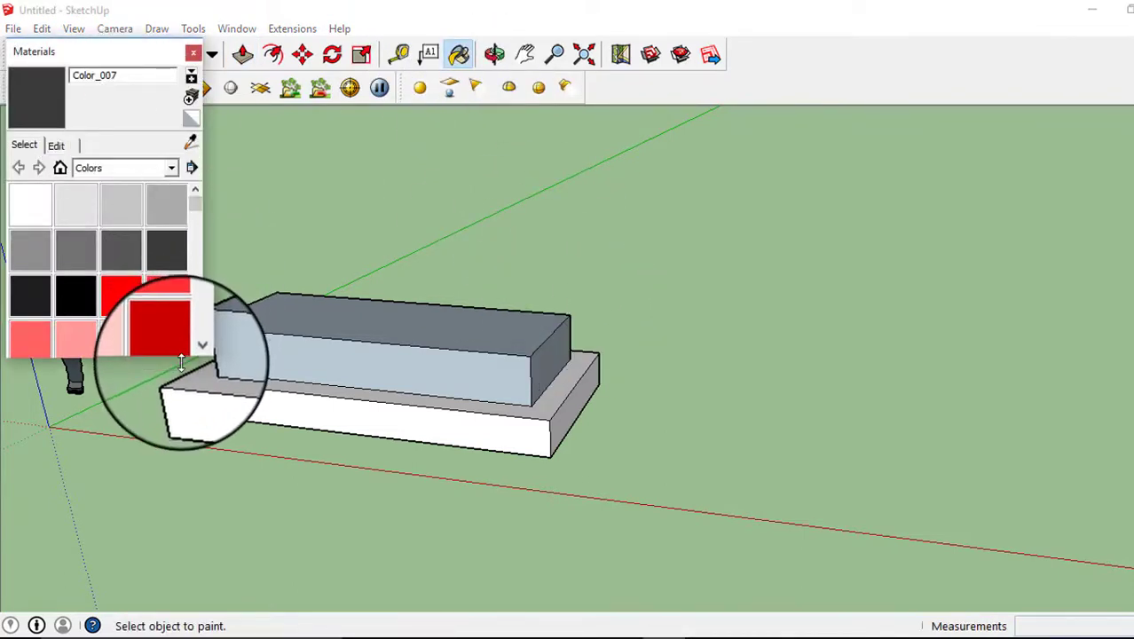
drag(181, 362, 162, 540)
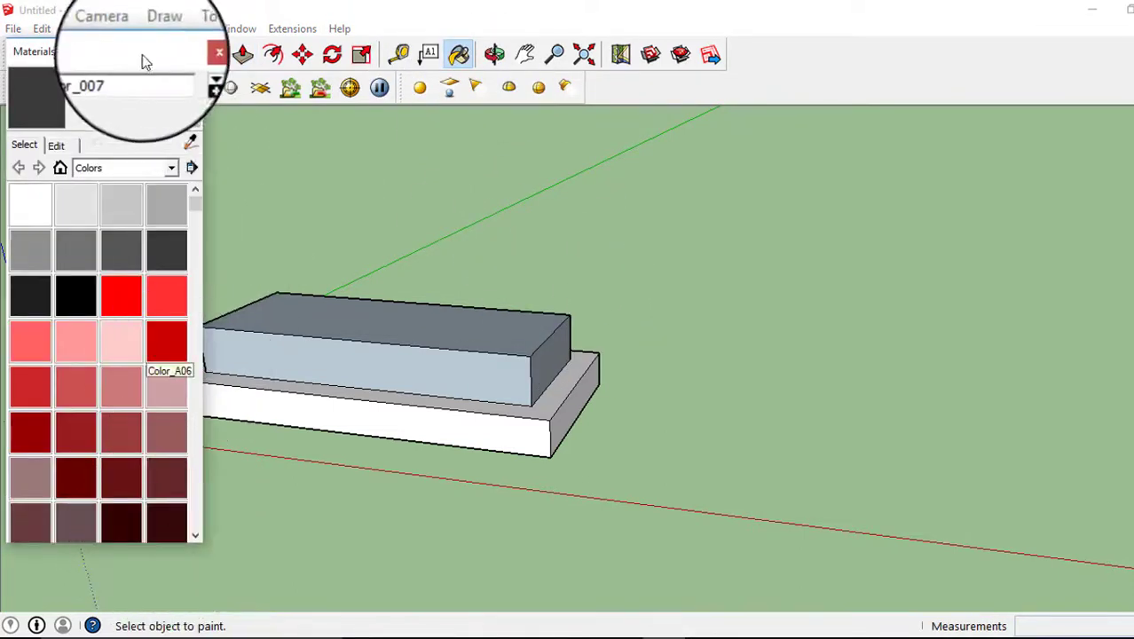
drag(145, 61, 894, 82)
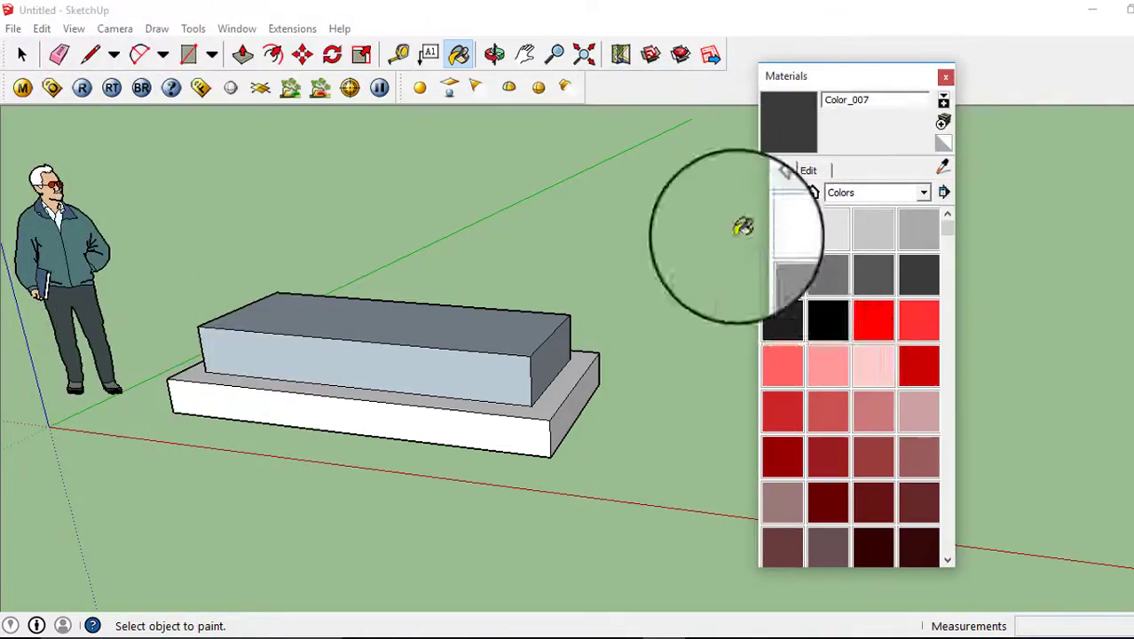
click(832, 381)
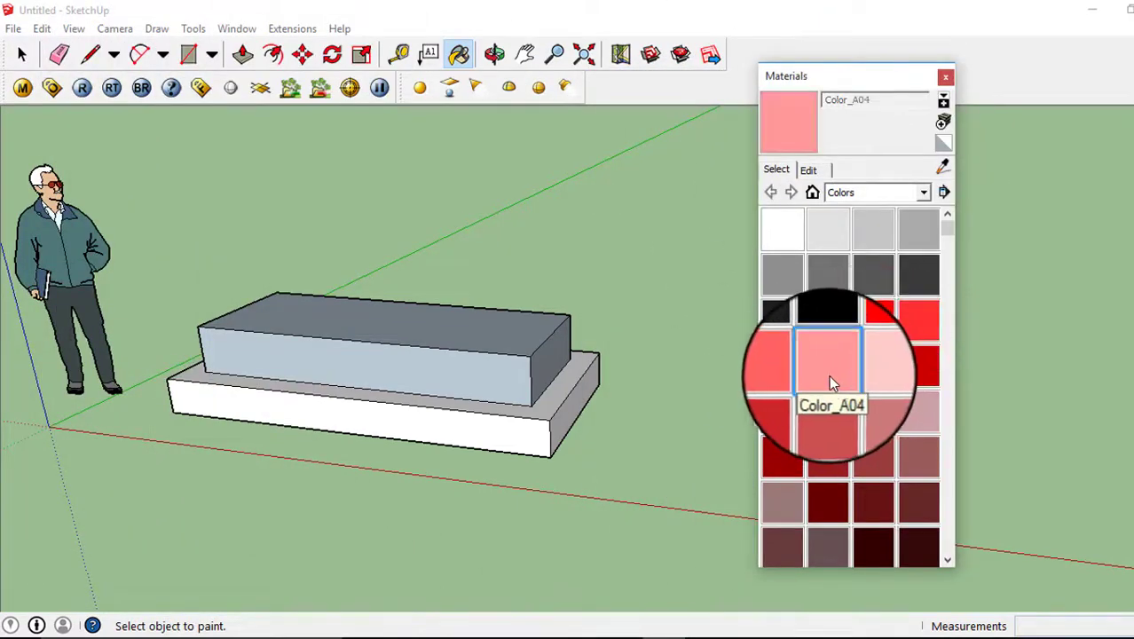
click(531, 332)
click(472, 364)
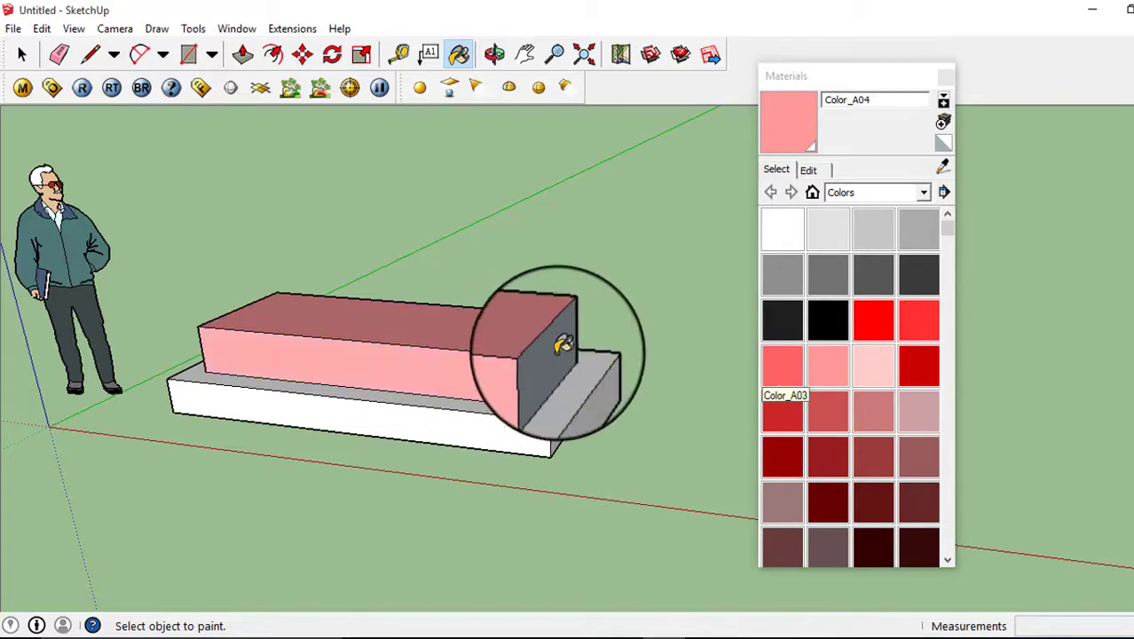
mouse_move(538, 431)
middle_down()
mouse_move(327, 393)
mouse_move(534, 354)
mouse_move(451, 477)
mouse_move(463, 223)
middle_up()
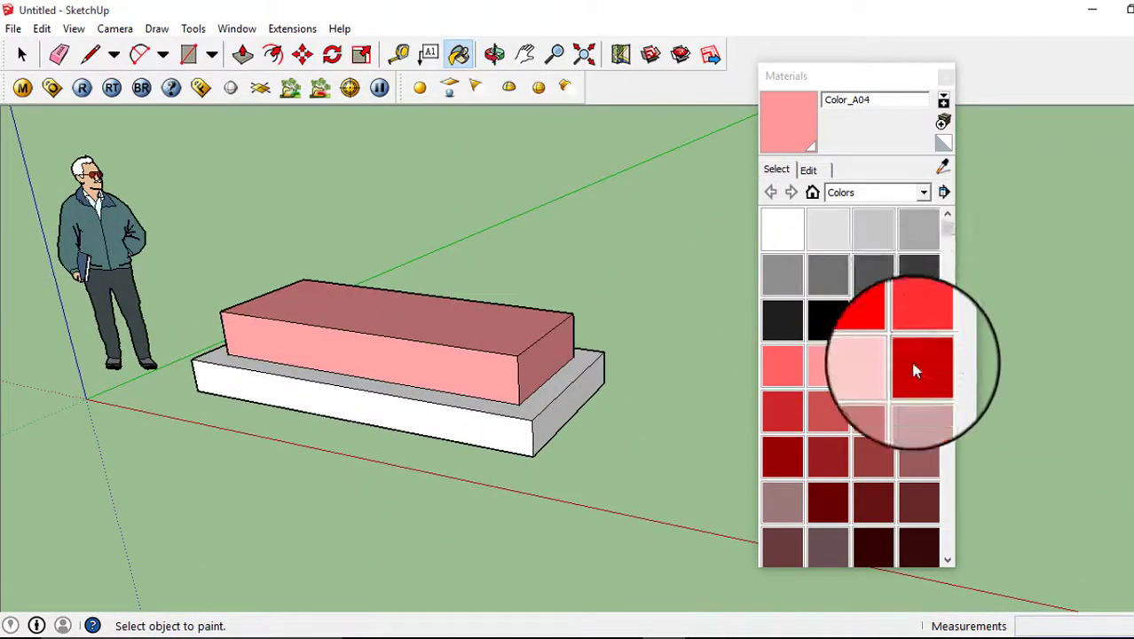
Switch the Materials palette's collection dropdown to Groundcover
click(923, 193)
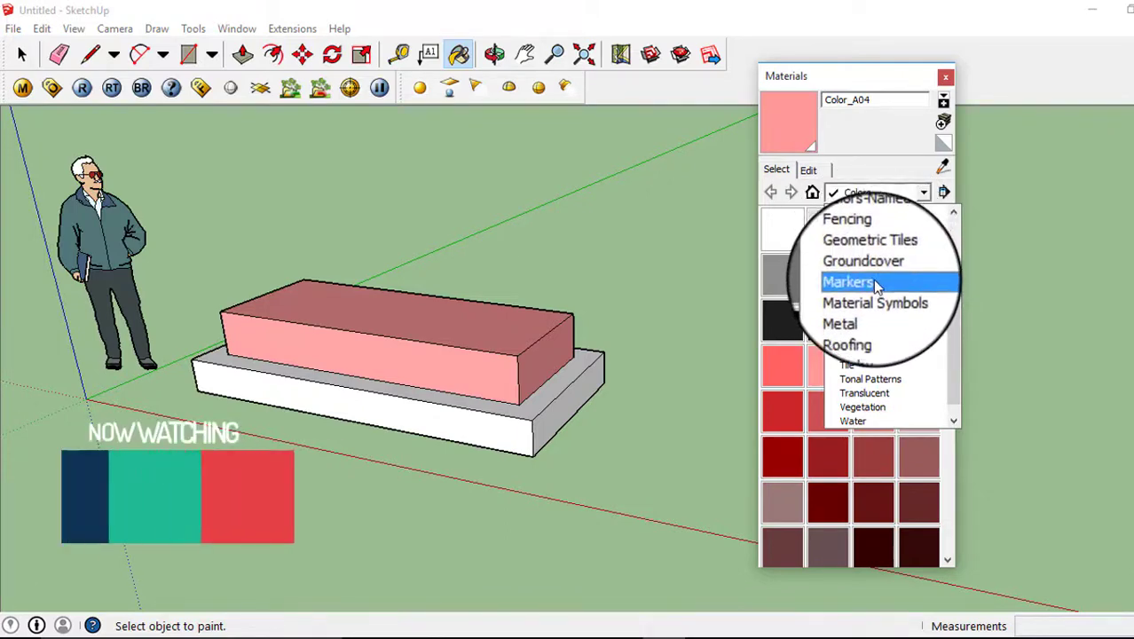
click(875, 267)
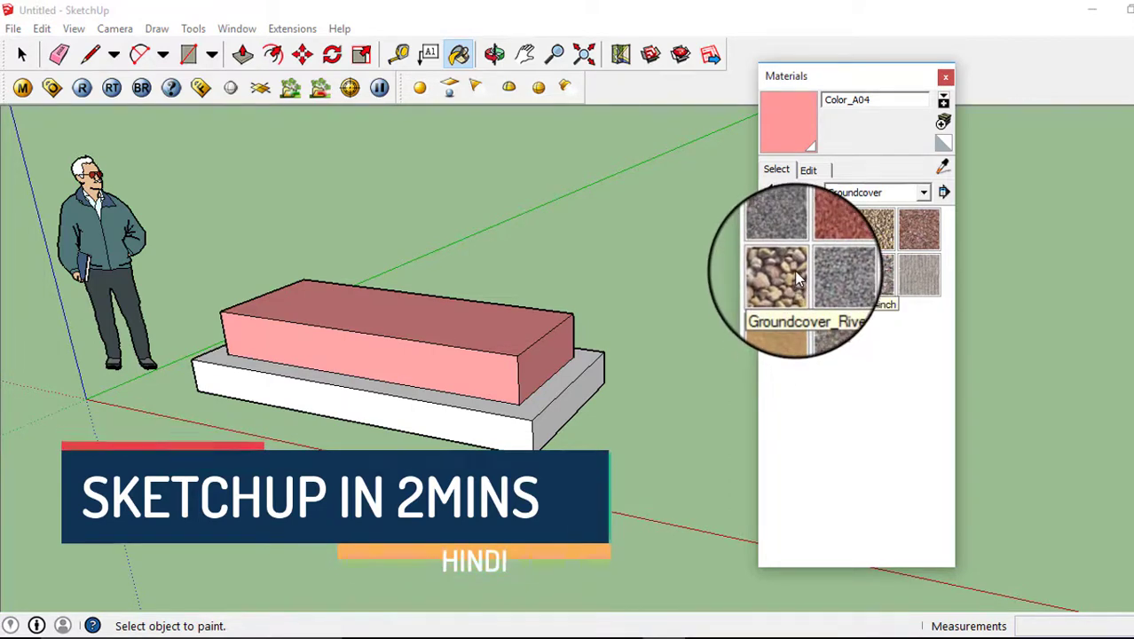
Select Groundcover_Gravel_Indian and paint the upper box's top face with it
click(916, 236)
scroll(465, 321, up, 2)
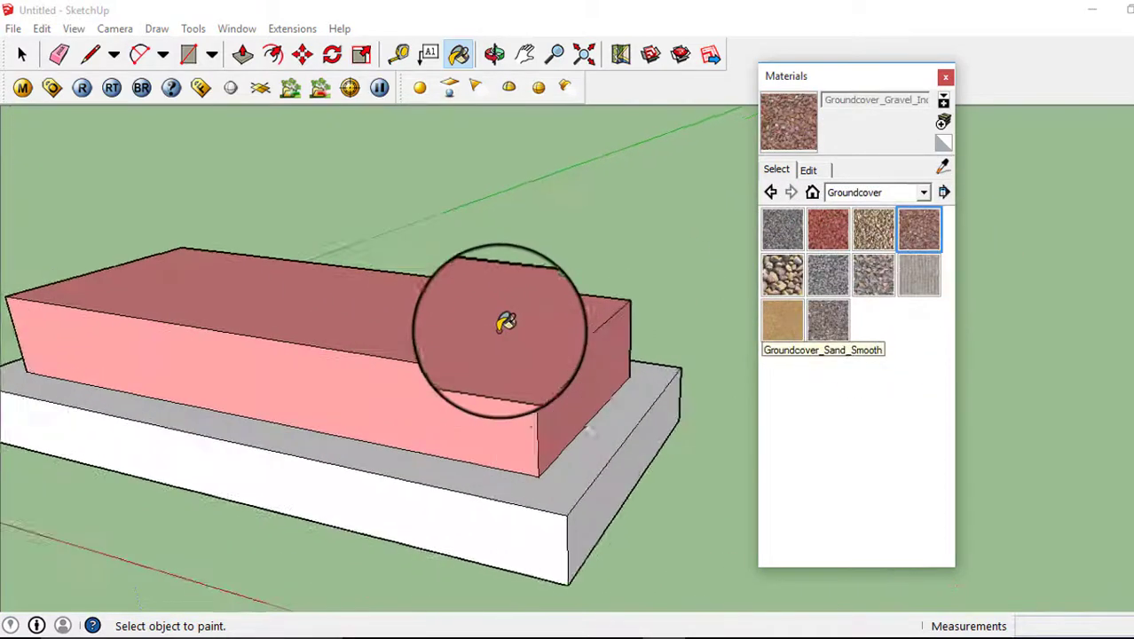
middle_drag(504, 324, 466, 413)
scroll(469, 370, up, 2)
scroll(478, 359, up, 1)
click(478, 358)
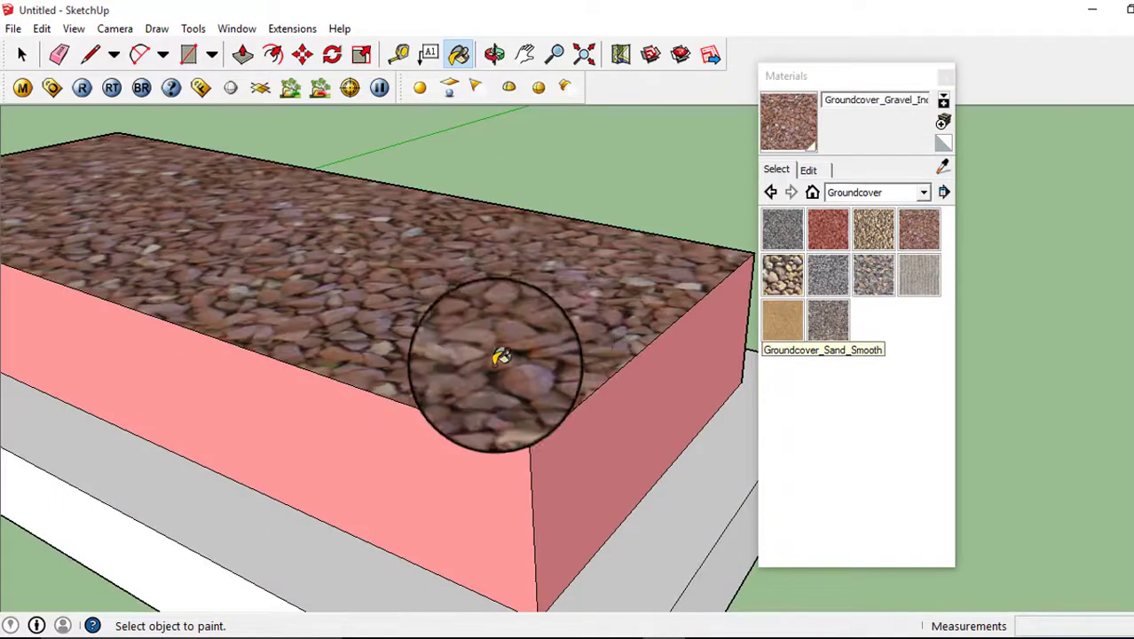
Paint the upper box's front and end faces with the red gravel texture
scroll(506, 444, up, 3)
middle_drag(519, 544, 597, 383)
scroll(597, 383, down, 4)
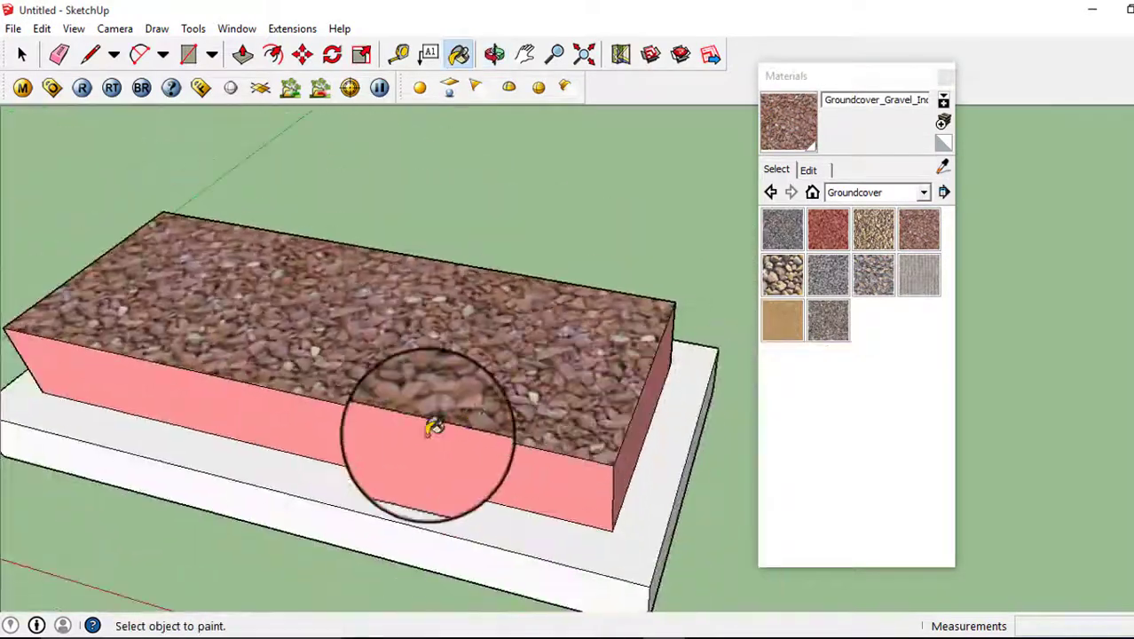
mouse_move(430, 425)
middle_down()
mouse_move(547, 355)
mouse_move(405, 398)
mouse_move(481, 400)
middle_up()
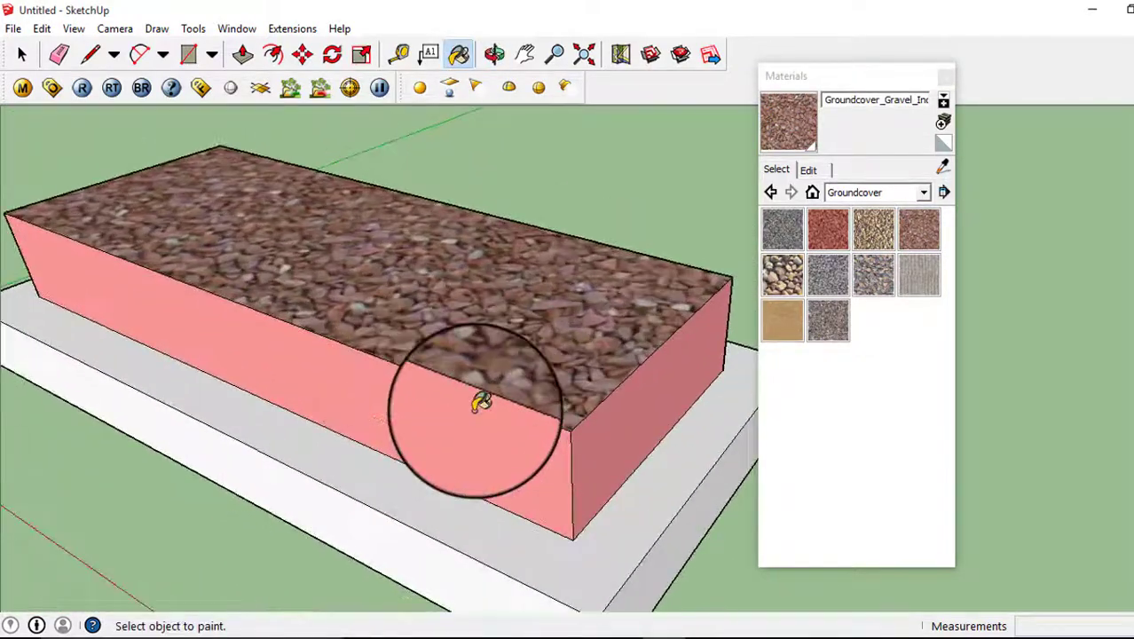
click(481, 400)
click(621, 410)
mouse_move(621, 410)
middle_down()
mouse_move(471, 339)
mouse_move(511, 357)
mouse_move(567, 274)
mouse_move(524, 281)
middle_up()
scroll(522, 280, up, 3)
scroll(468, 342, up, 1)
scroll(468, 342, down, 3)
mouse_move(467, 342)
middle_down()
mouse_move(455, 418)
mouse_move(392, 367)
middle_up()
scroll(400, 342, up, 3)
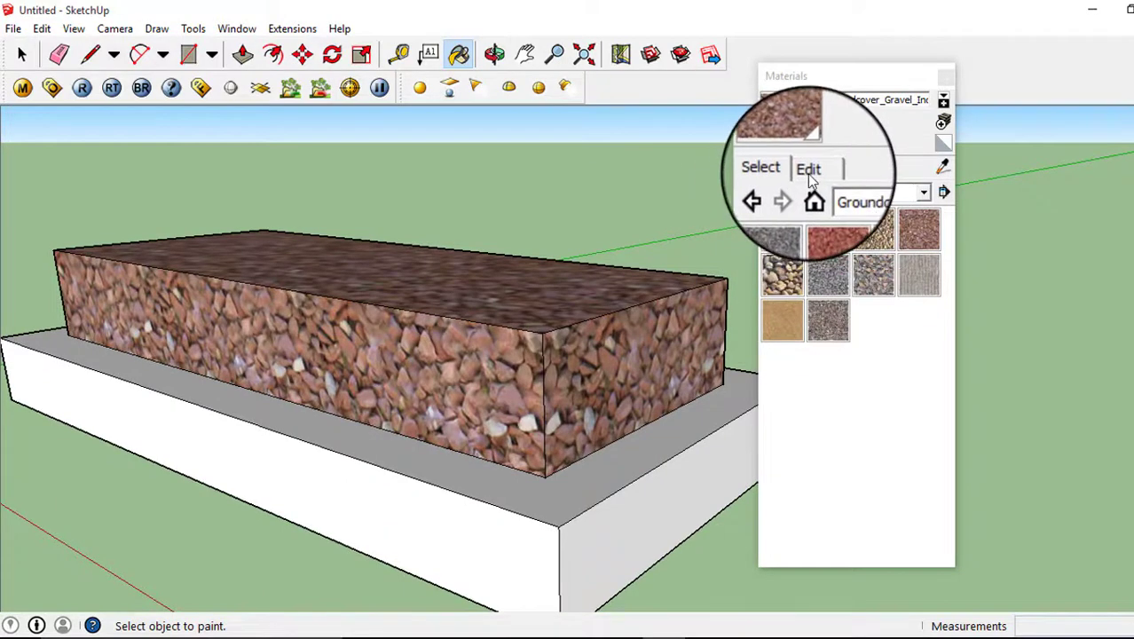
In the gravel material's Edit settings, change the texture width from 3' to 6"
click(807, 174)
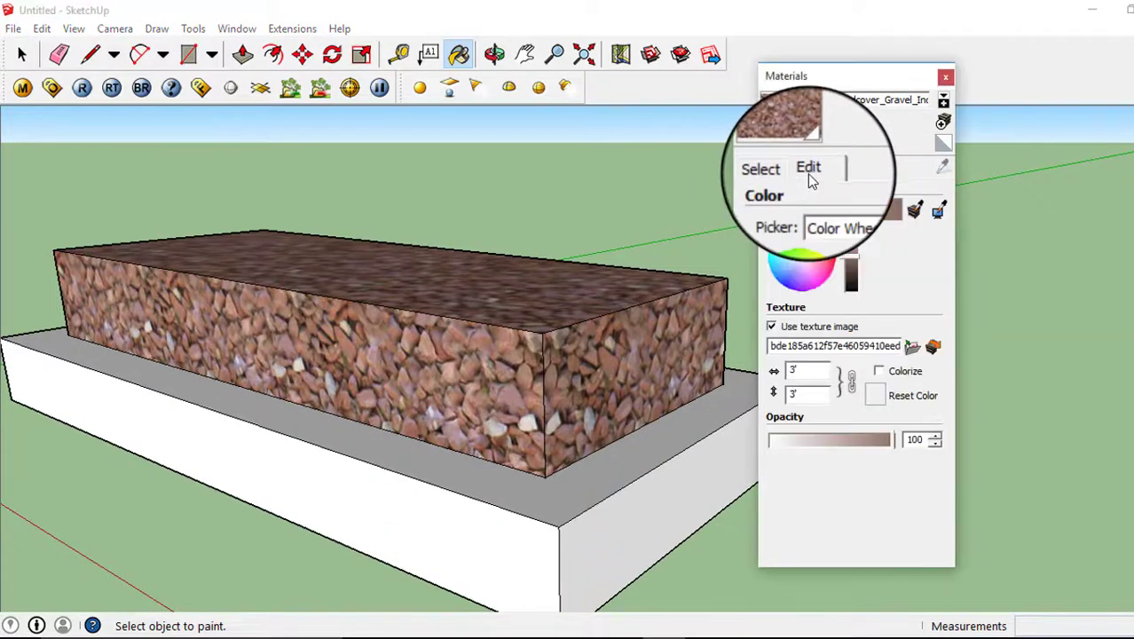
click(796, 370)
double_click(784, 370)
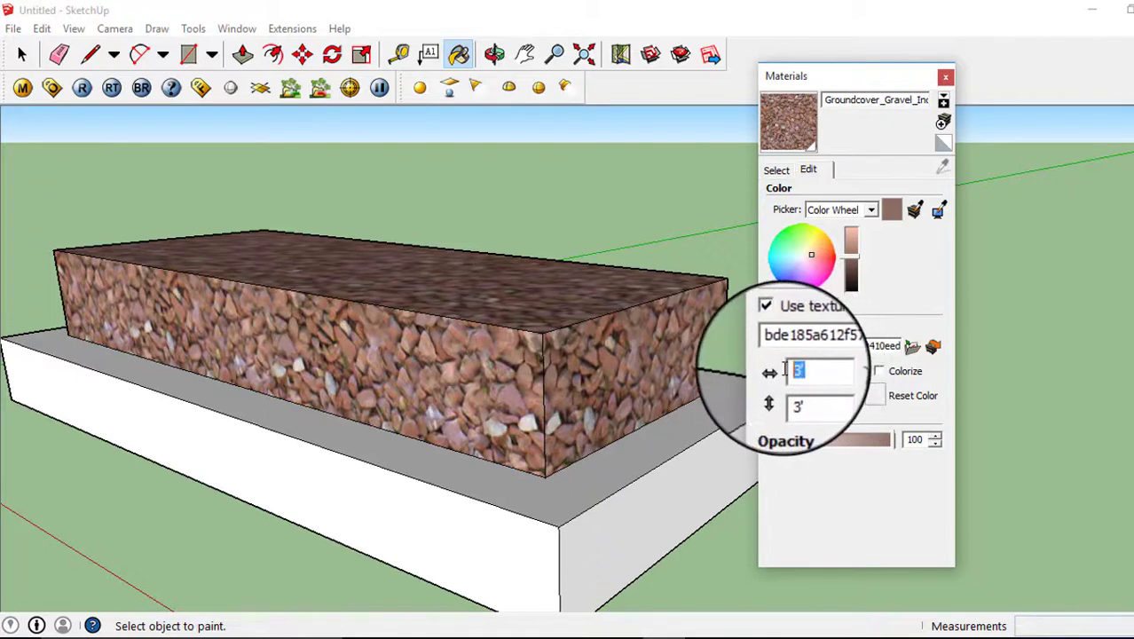
text(2)
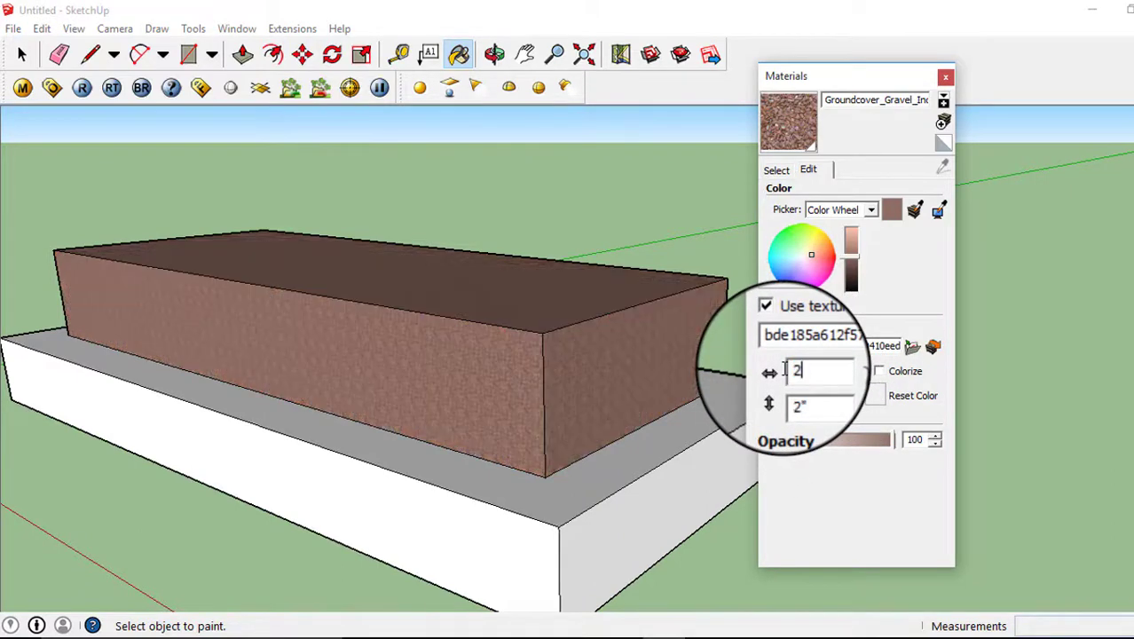
text(')
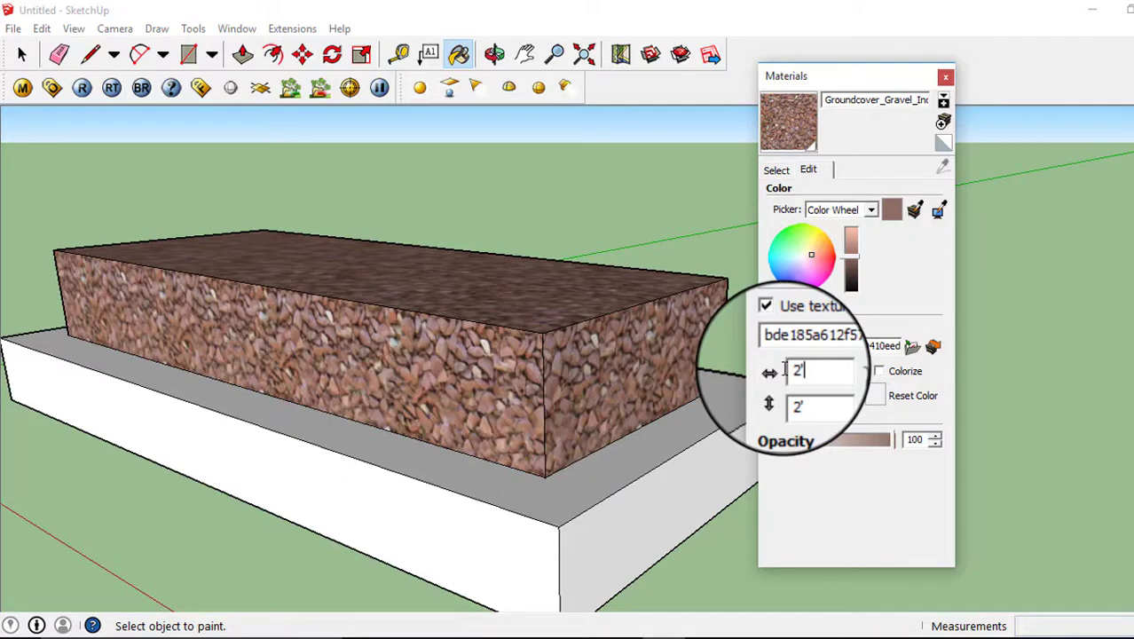
double_click(802, 370)
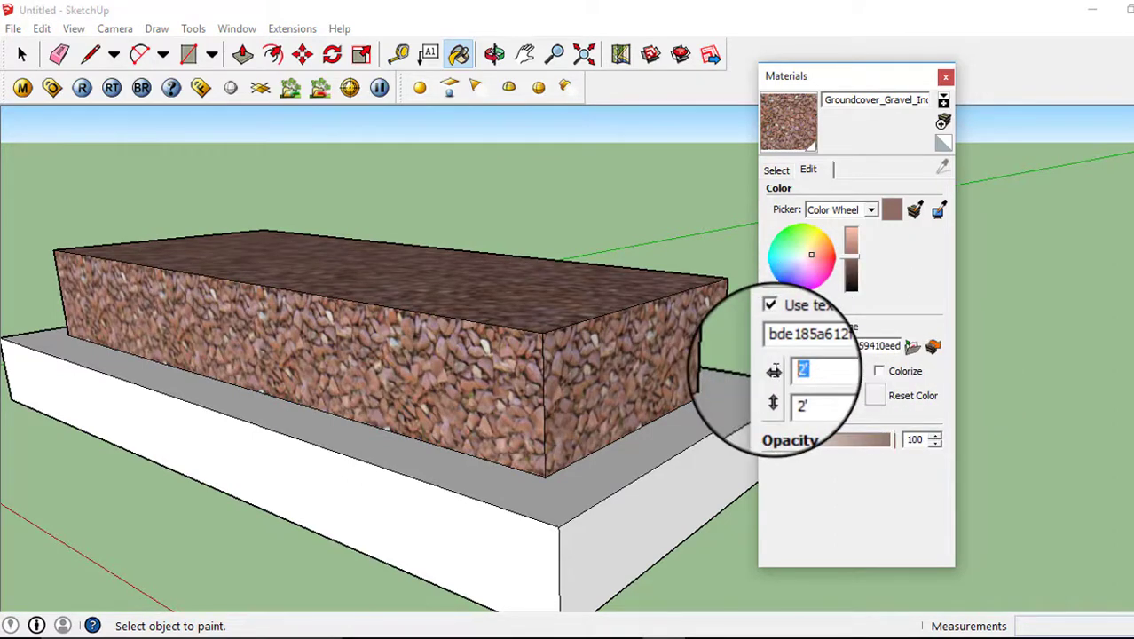
text(6)
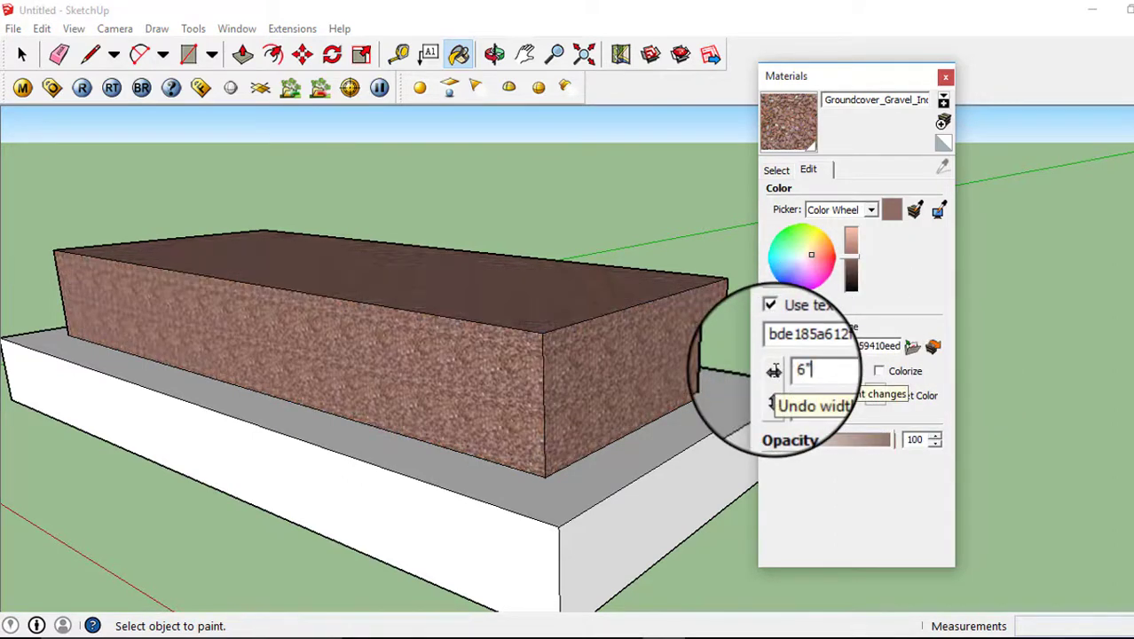
Orbit and zoom around the gravel-textured box to inspect the texture close up
click(22, 54)
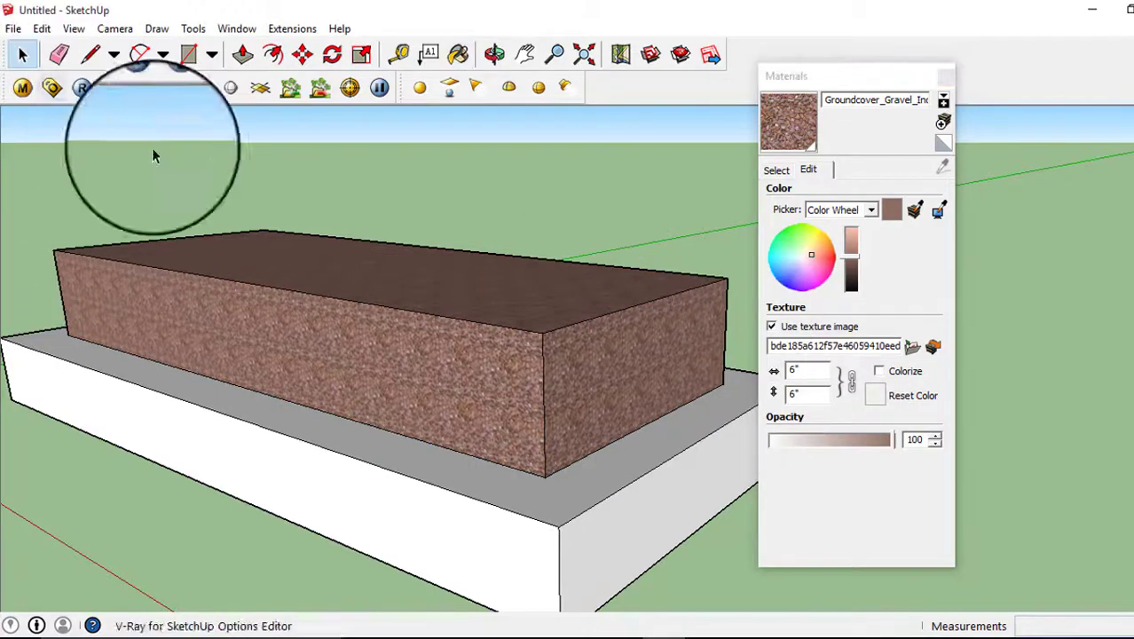
scroll(419, 429, down, 3)
middle_drag(420, 430, 496, 558)
scroll(562, 493, up, 3)
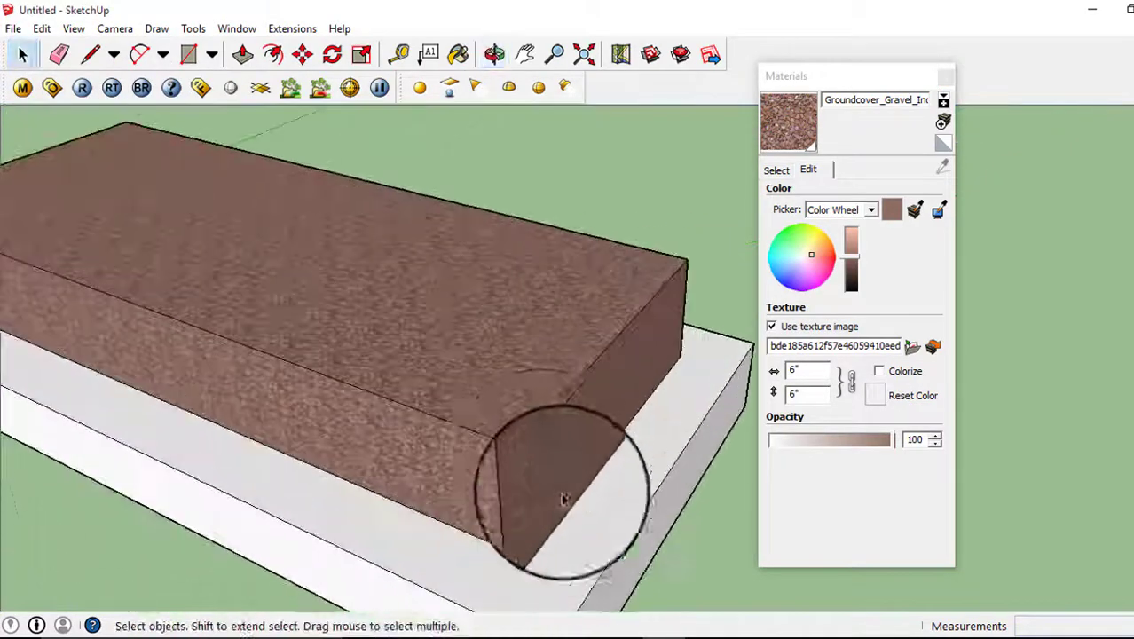
middle_drag(562, 493, 517, 368)
scroll(425, 322, down, 3)
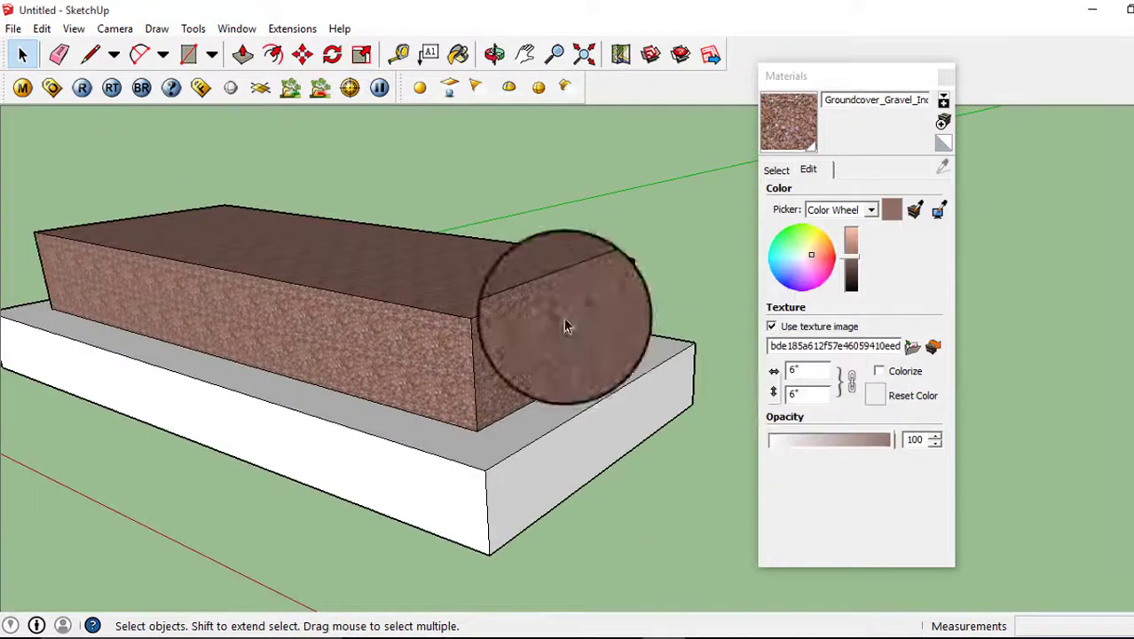
scroll(416, 337, up, 4)
middle_drag(418, 344, 562, 366)
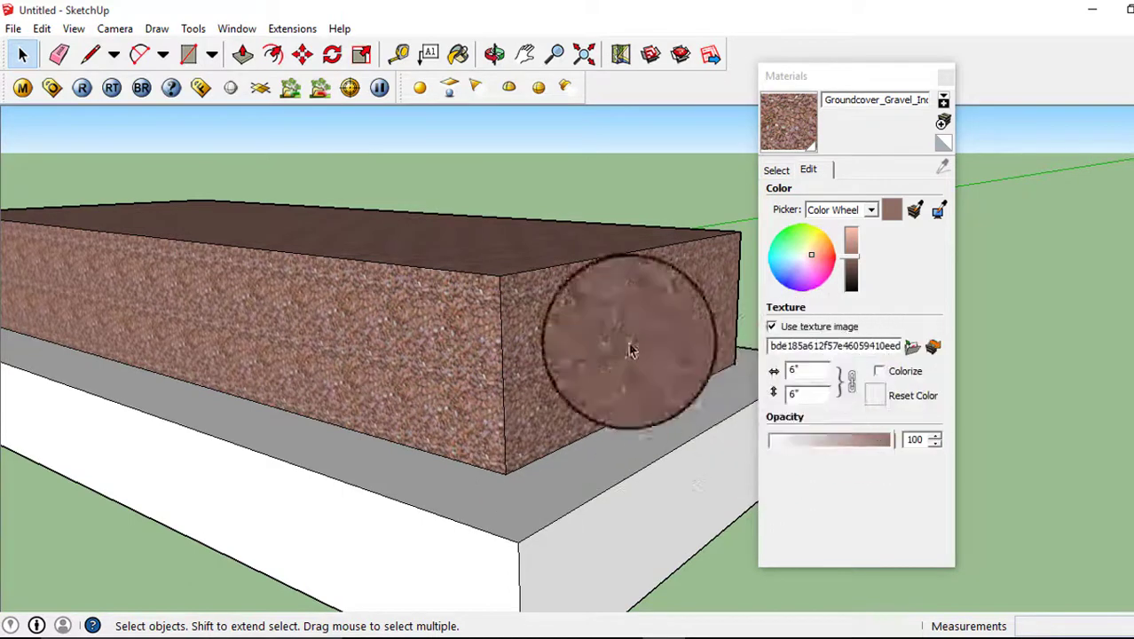
scroll(568, 417, down, 3)
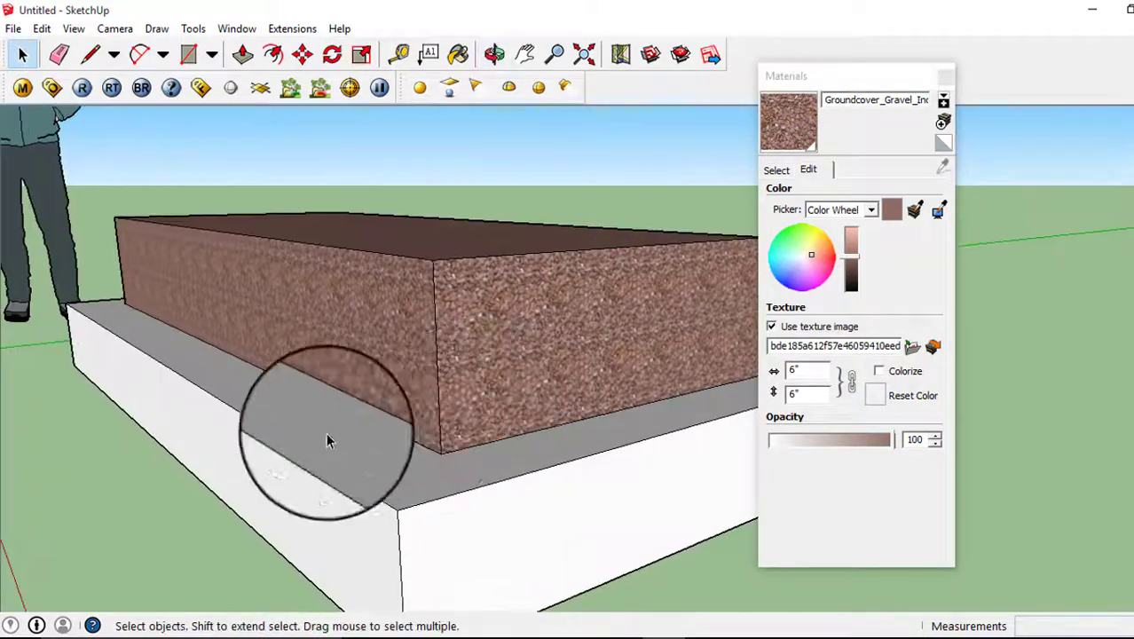
scroll(675, 339, up, 3)
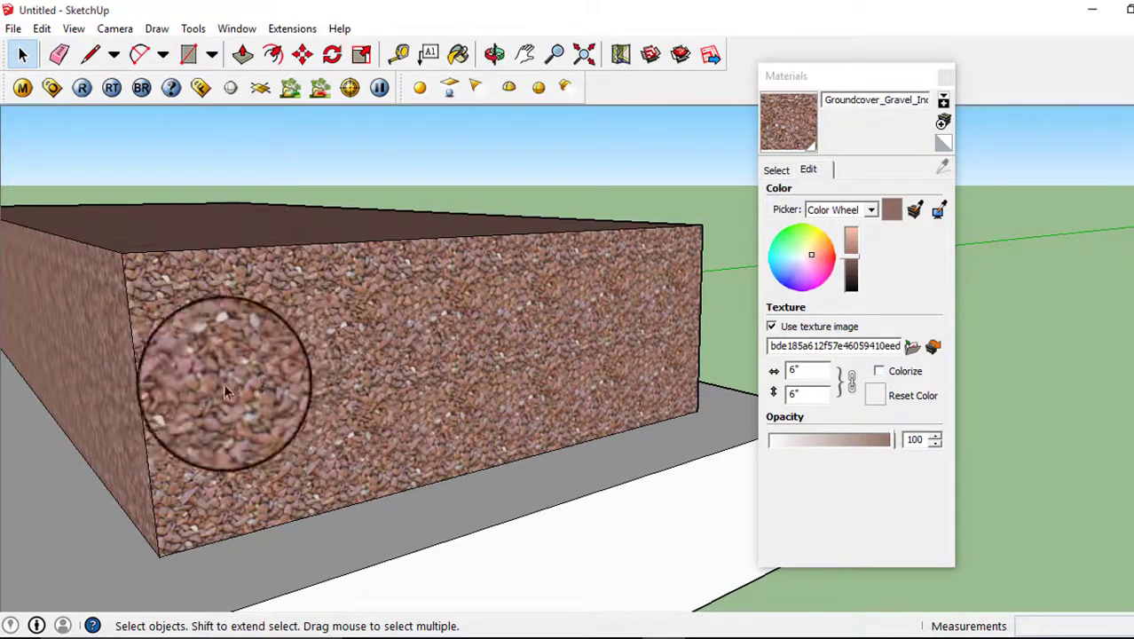
Unlock the texture's aspect ratio and resize the gravel to 2' wide by 6" high
click(852, 389)
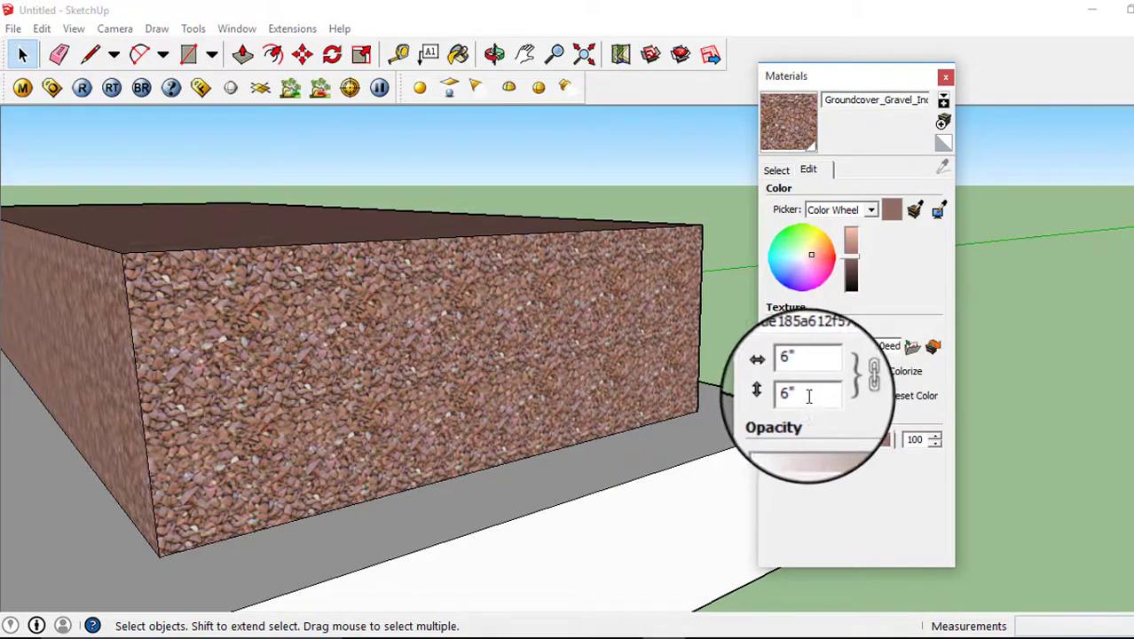
double_click(783, 393)
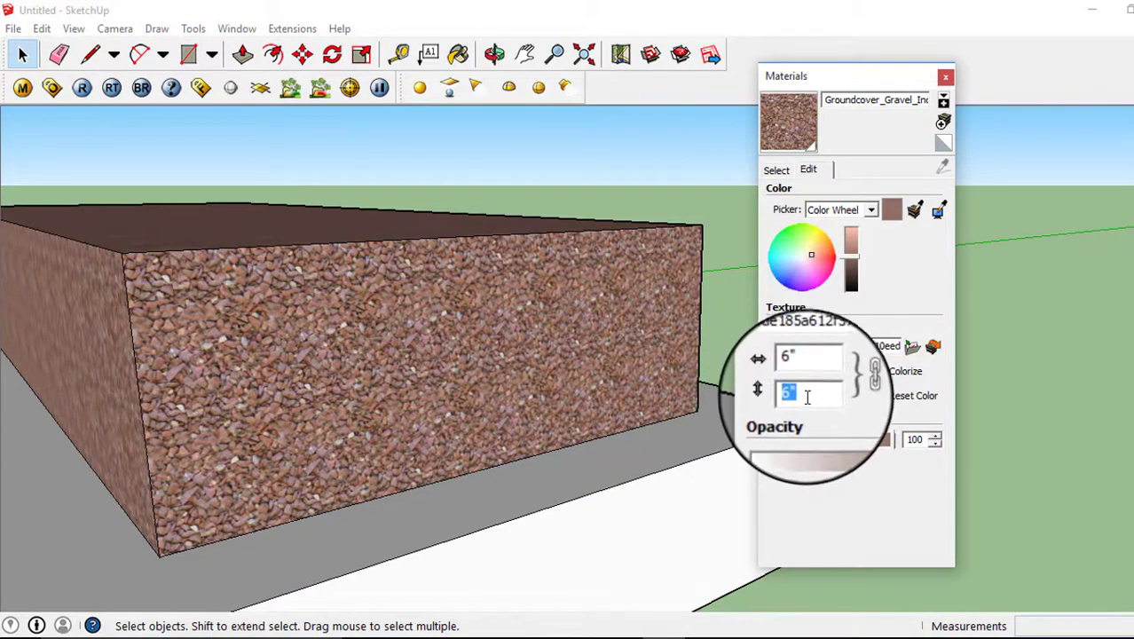
text(12)
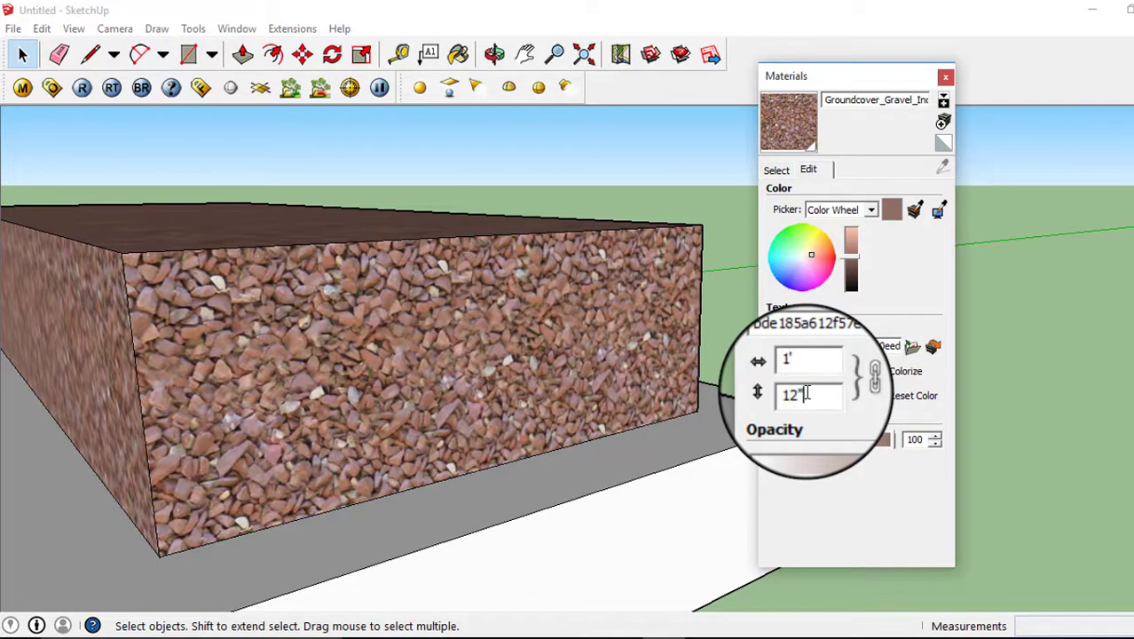
click(794, 371)
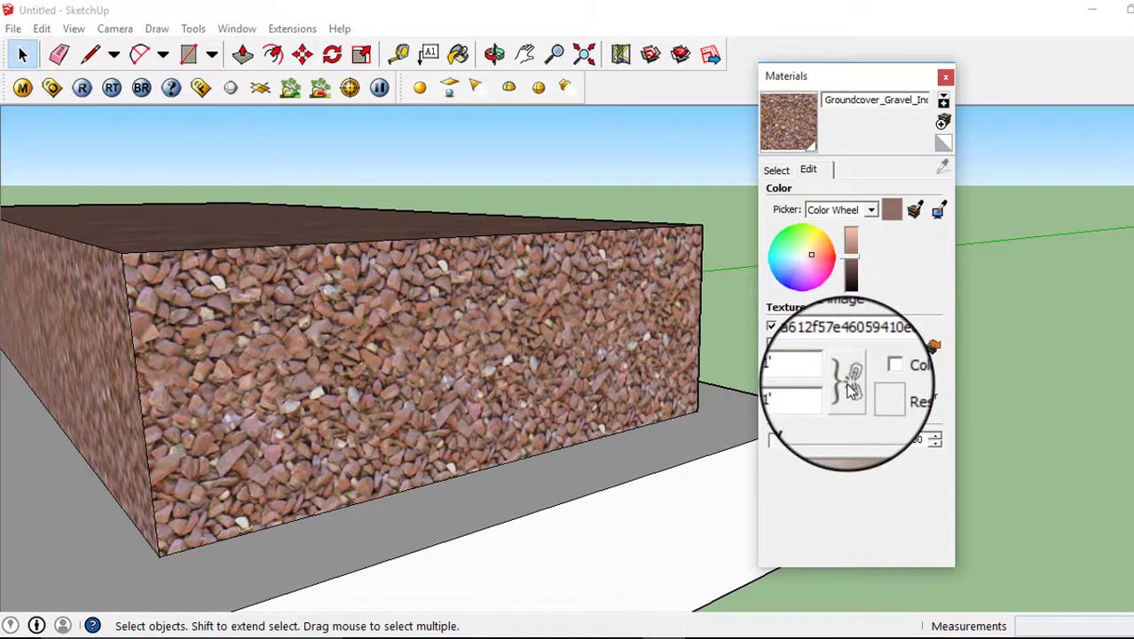
double_click(818, 371)
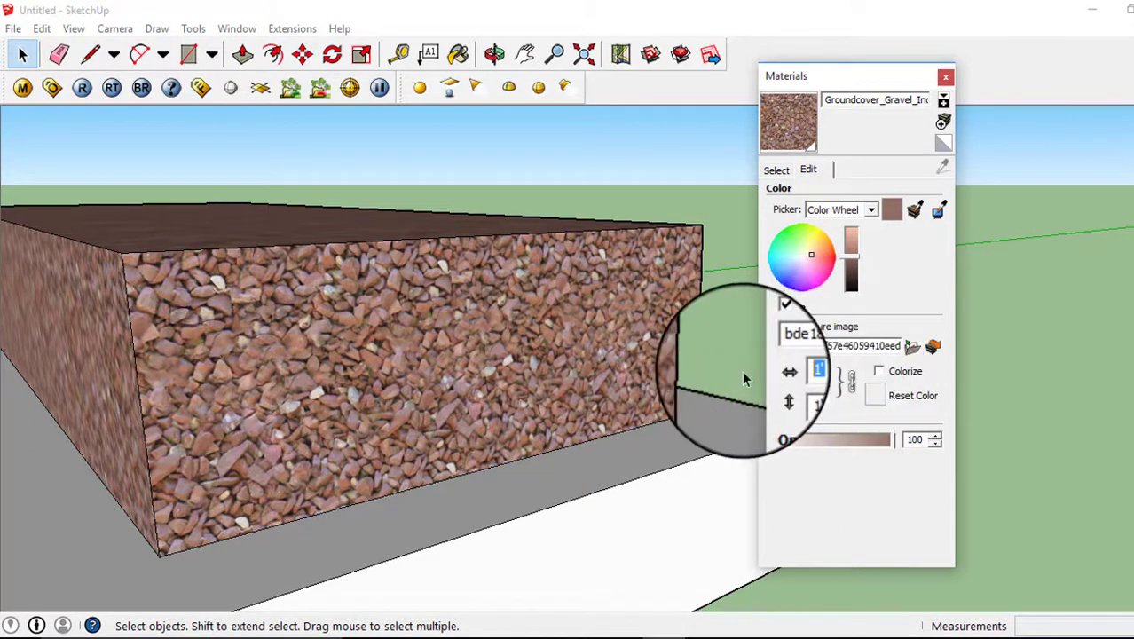
text(6)
key(Return)
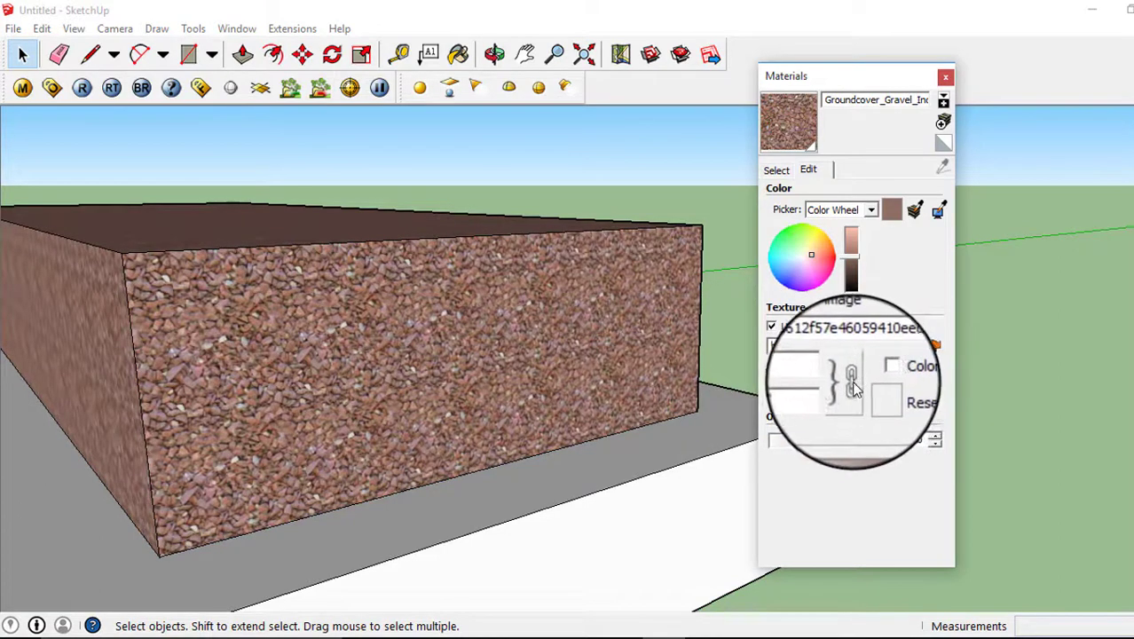
double_click(785, 371)
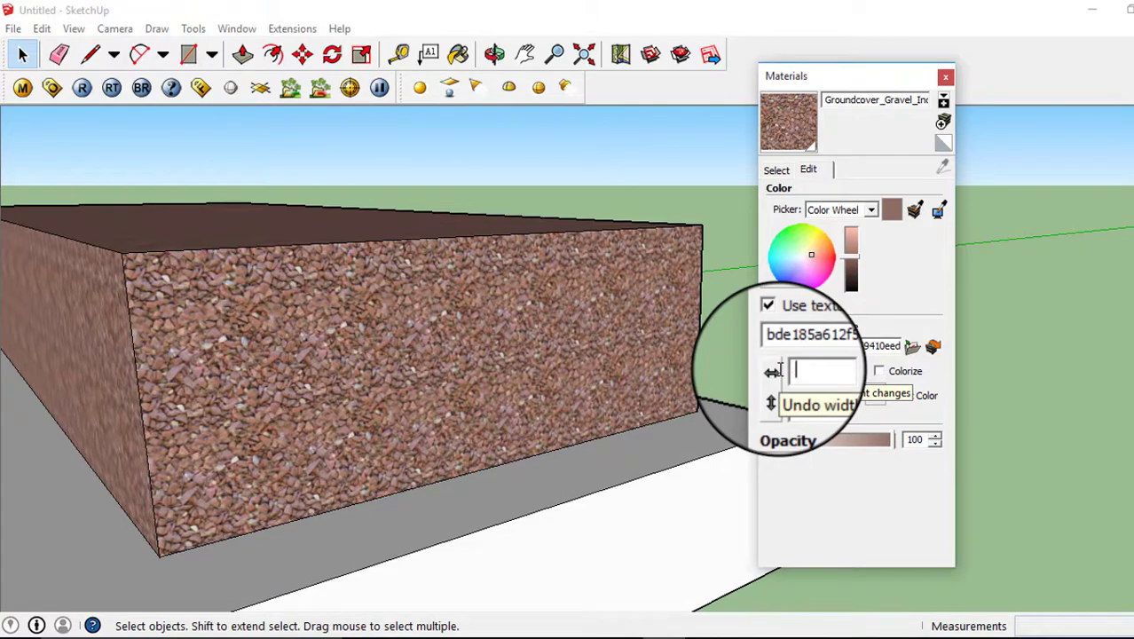
text(5)
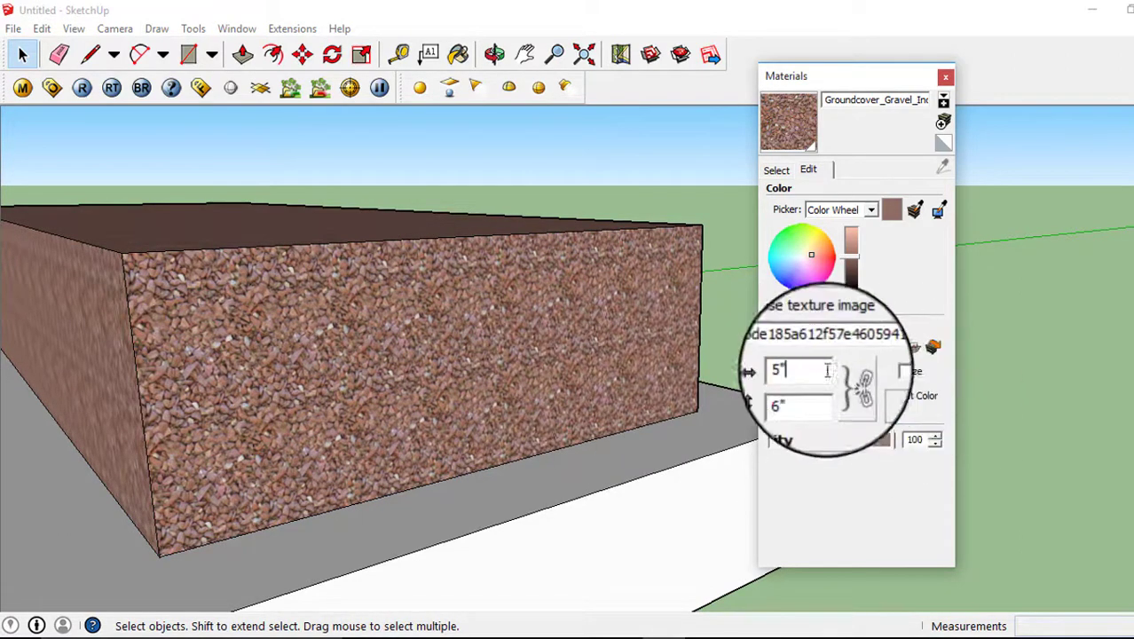
double_click(770, 364)
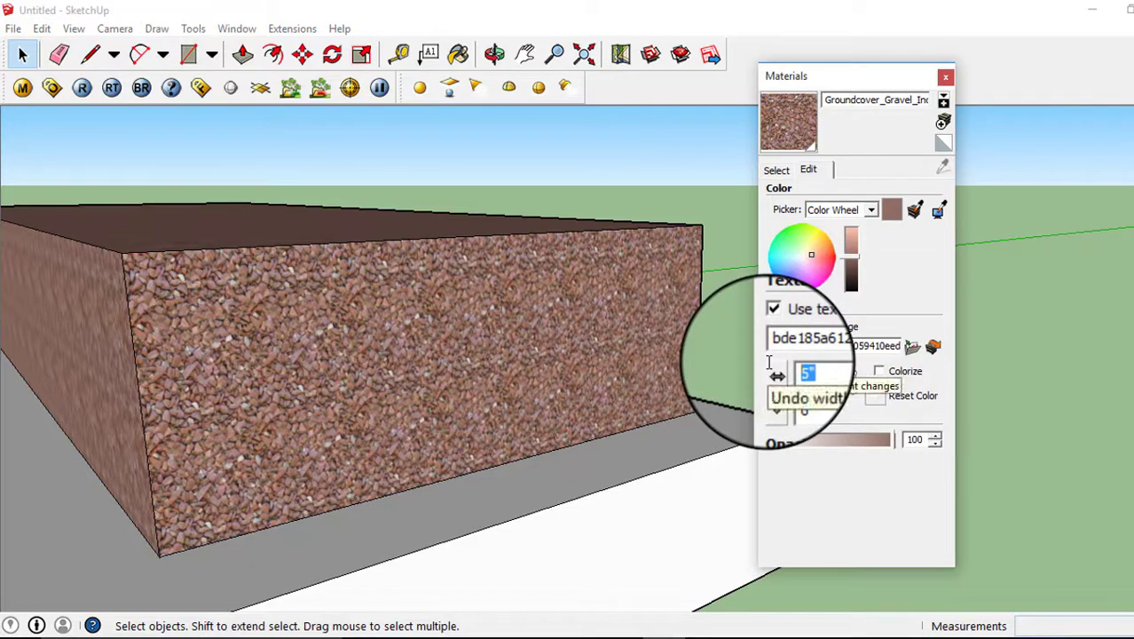
text(2)
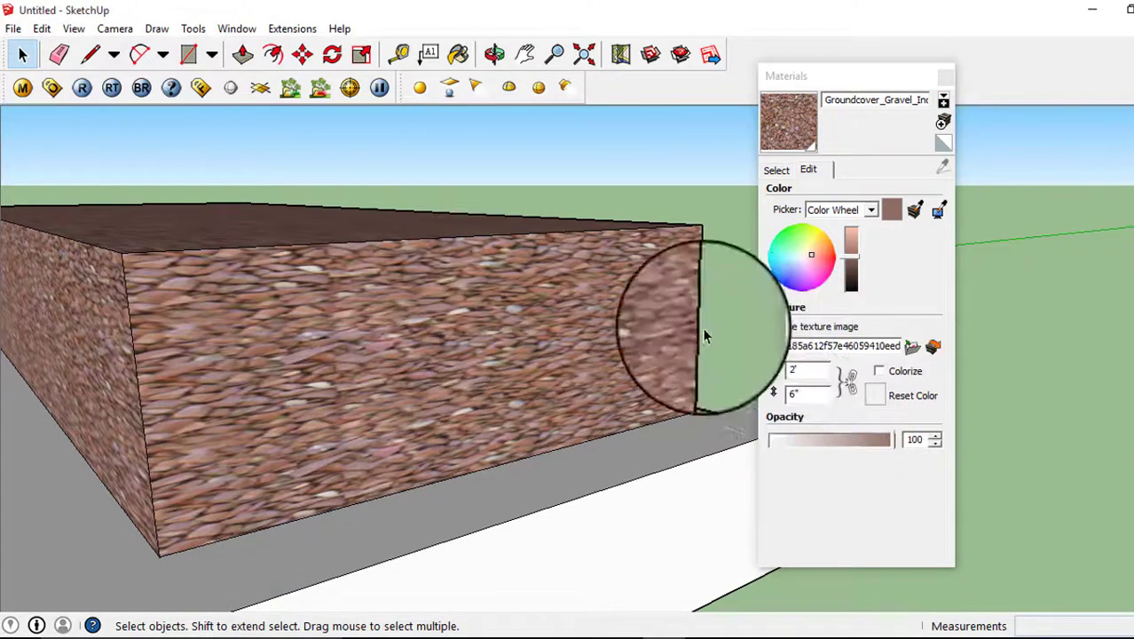
scroll(469, 361, down, 3)
middle_drag(468, 396, 350, 356)
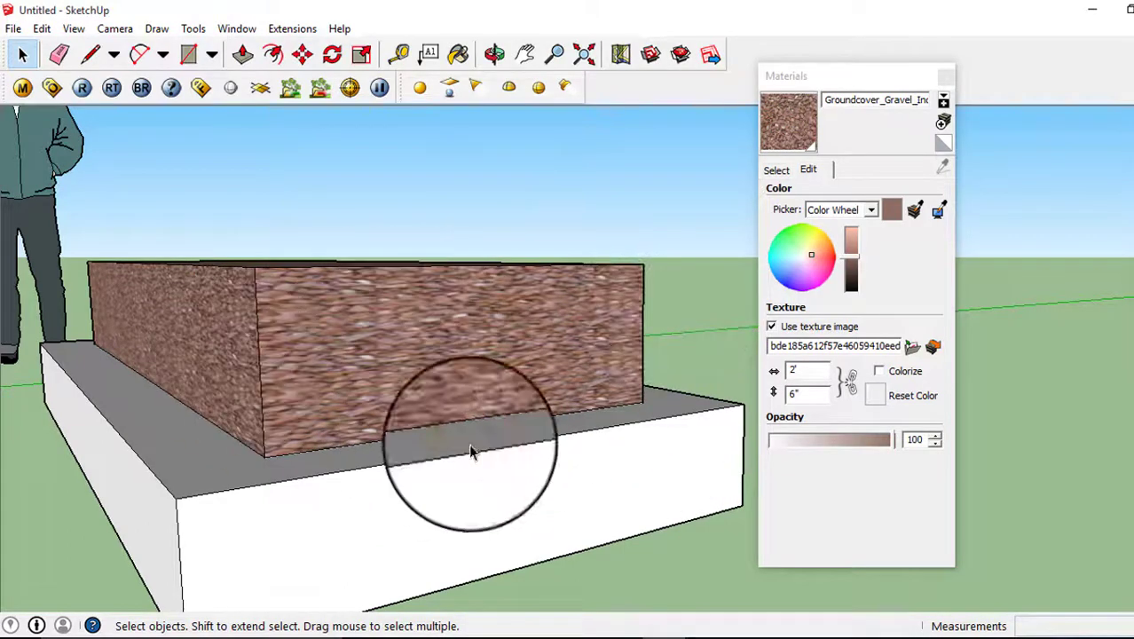
scroll(228, 425, down, 3)
middle_drag(228, 425, 329, 460)
scroll(533, 444, up, 4)
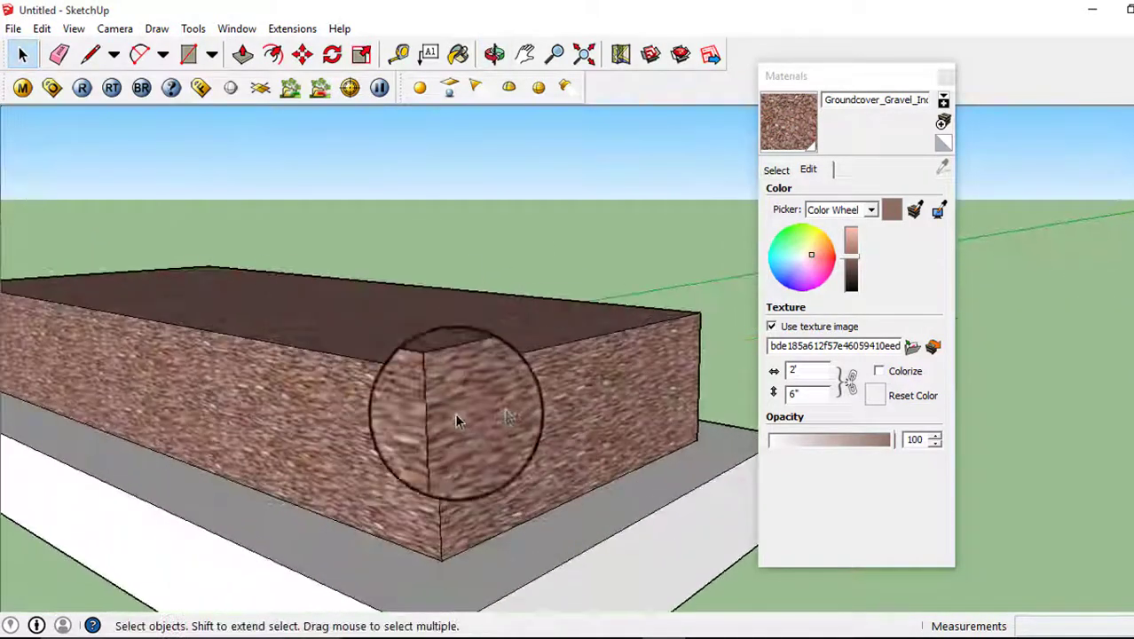
scroll(283, 404, down, 2)
mouse_move(282, 404)
middle_down()
mouse_move(410, 575)
mouse_move(363, 384)
middle_up()
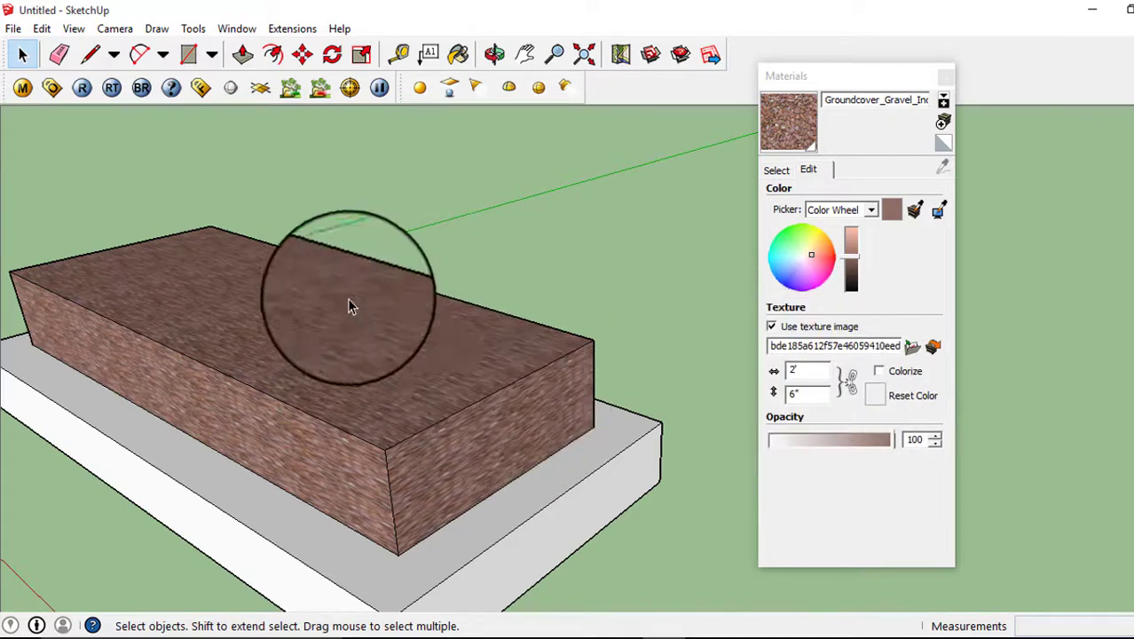
mouse_move(415, 363)
middle_down()
mouse_move(507, 418)
mouse_move(638, 387)
middle_up()
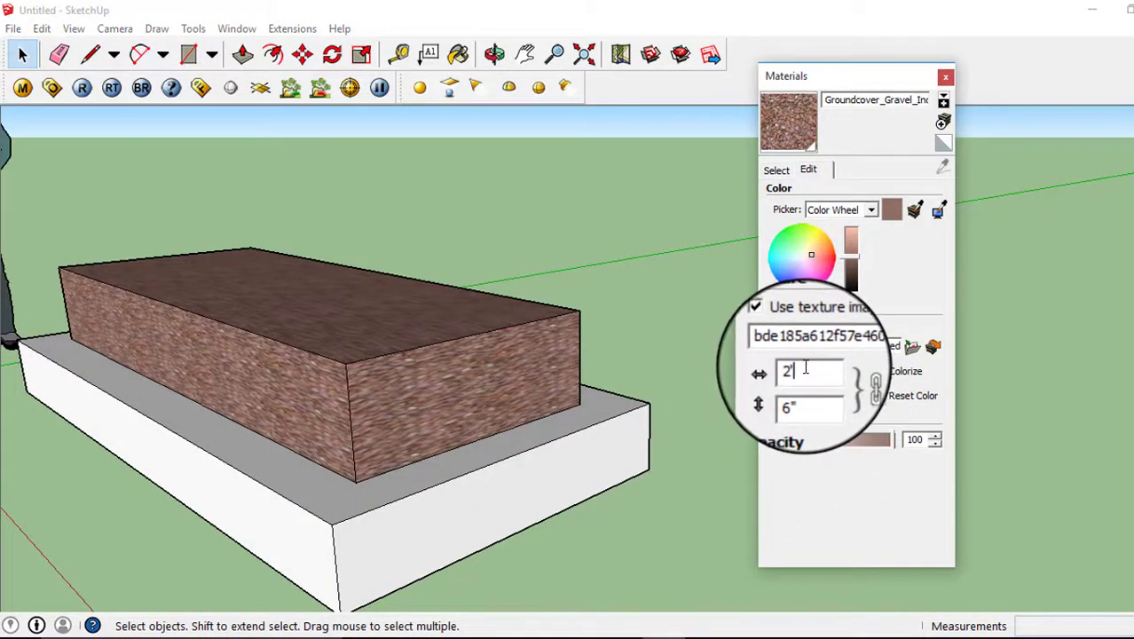
key(Return)
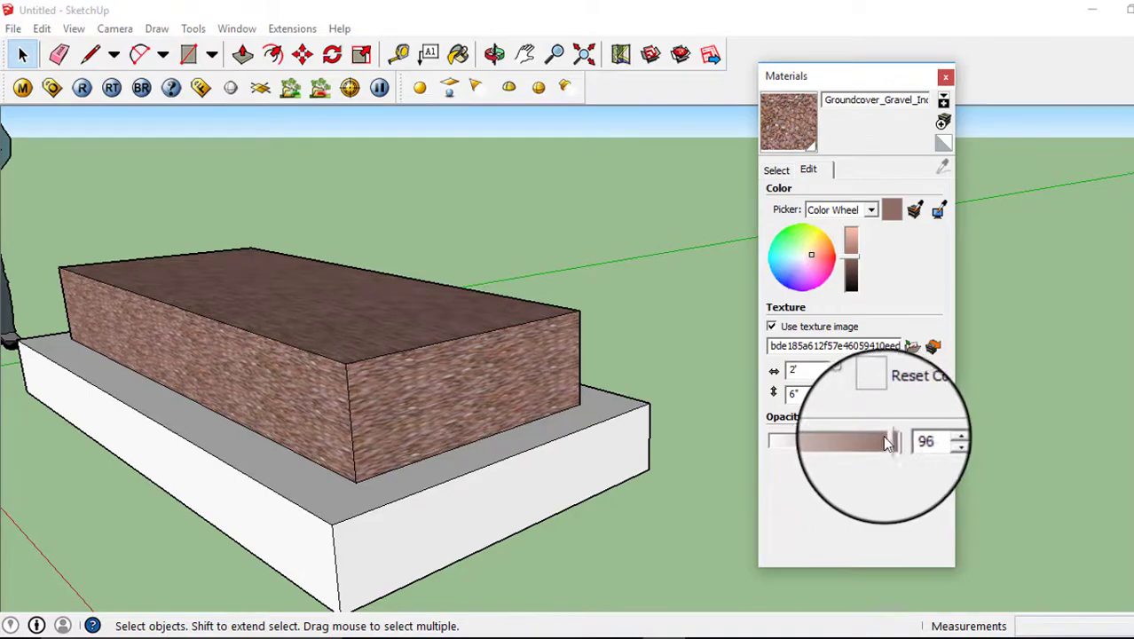
drag(888, 444, 874, 445)
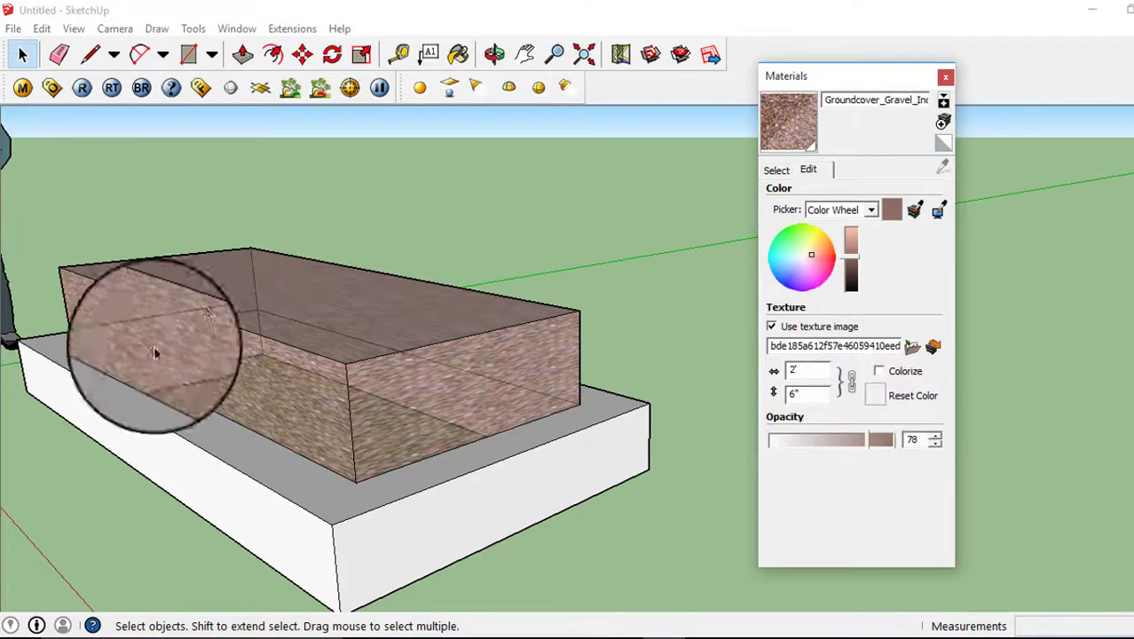
mouse_move(397, 392)
middle_down()
mouse_move(349, 379)
mouse_move(506, 413)
middle_up()
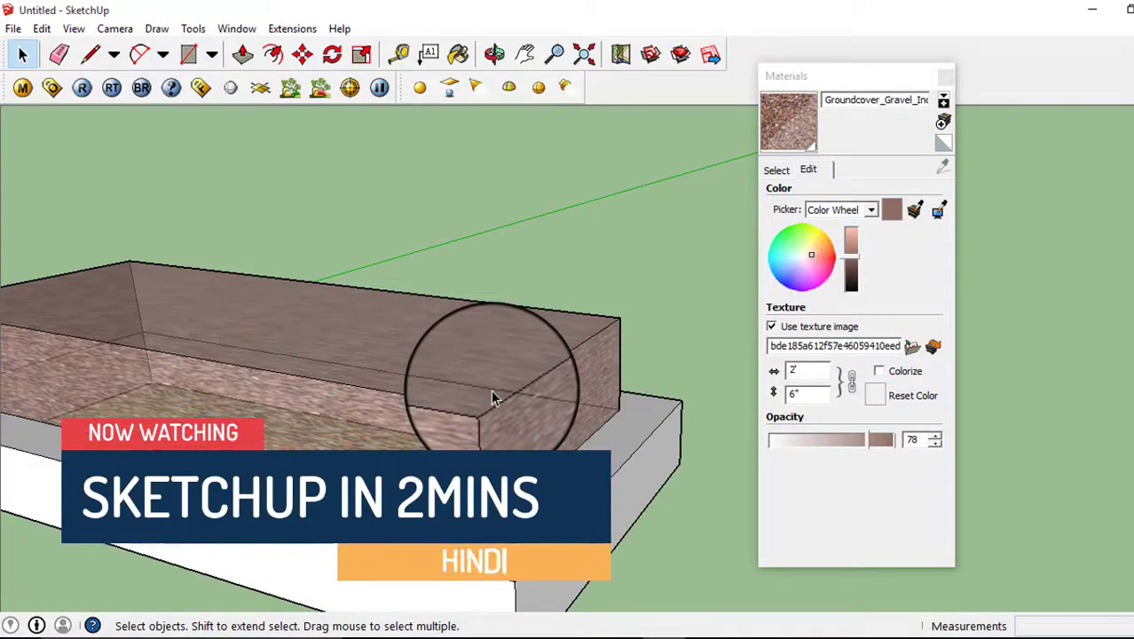
scroll(436, 426, down, 3)
mouse_move(533, 390)
middle_down()
mouse_move(356, 381)
mouse_move(329, 532)
mouse_move(526, 473)
mouse_move(412, 387)
middle_up()
scroll(451, 380, up, 3)
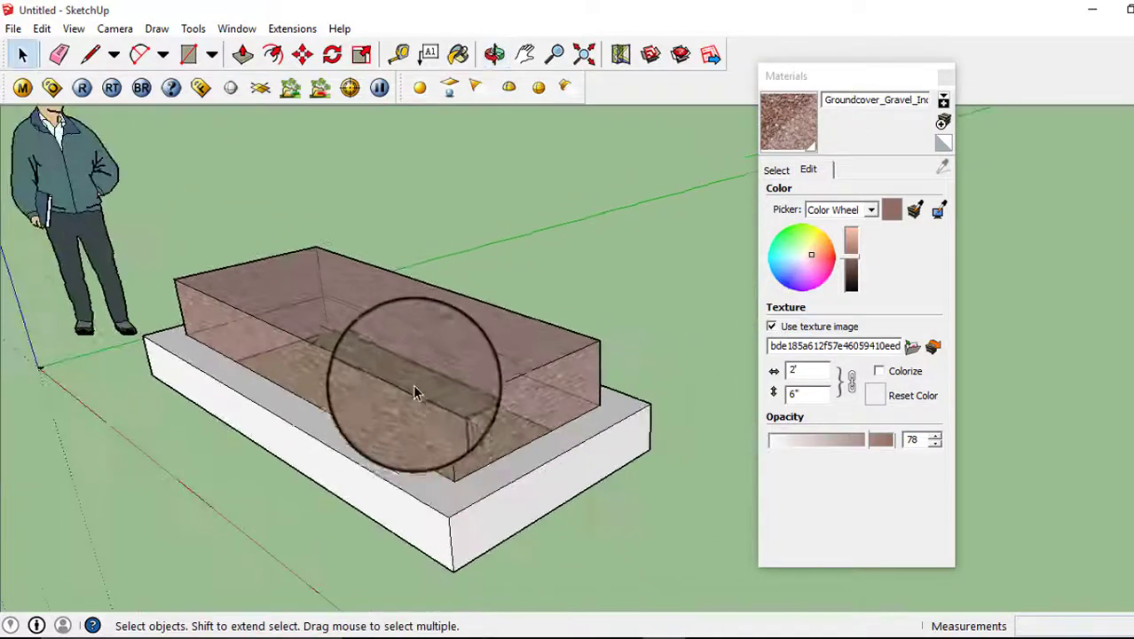
mouse_move(344, 371)
middle_down()
mouse_move(278, 329)
mouse_move(772, 405)
mouse_move(375, 362)
mouse_move(626, 433)
middle_up()
drag(868, 441, 886, 441)
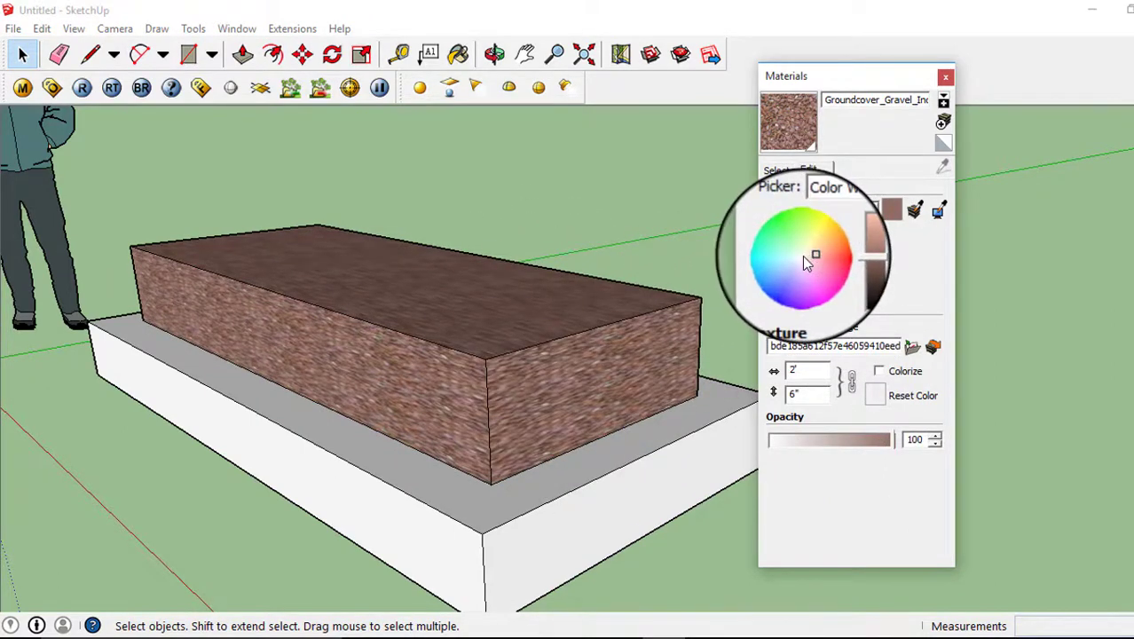
Tint the gravel material pale green using the colour wheel and brightness slider, then return to Select
click(803, 255)
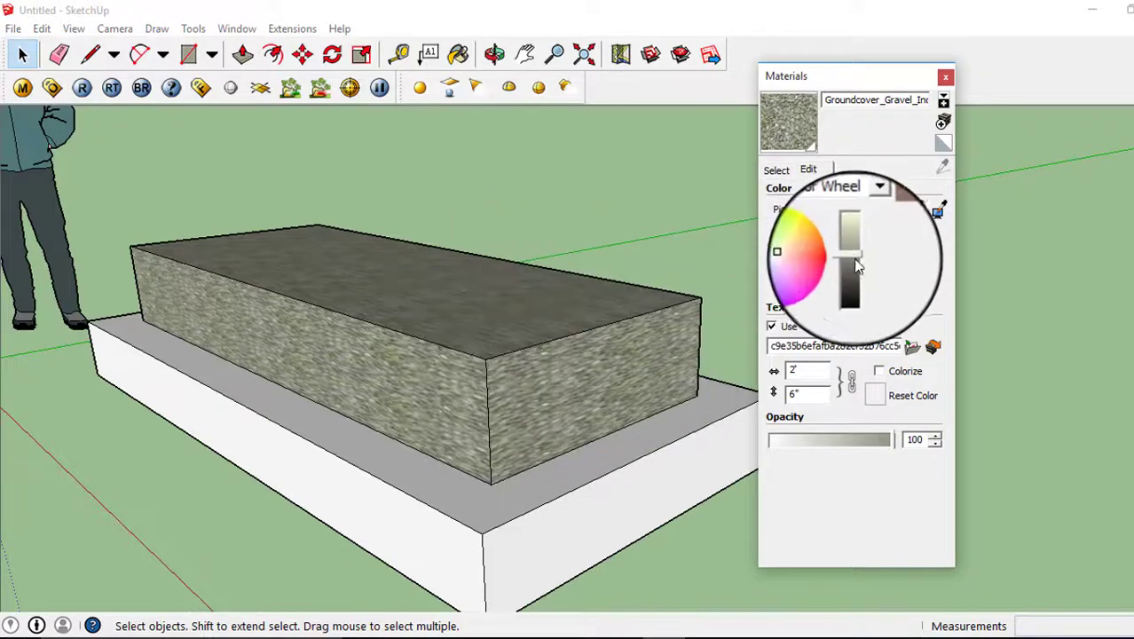
click(852, 253)
click(851, 242)
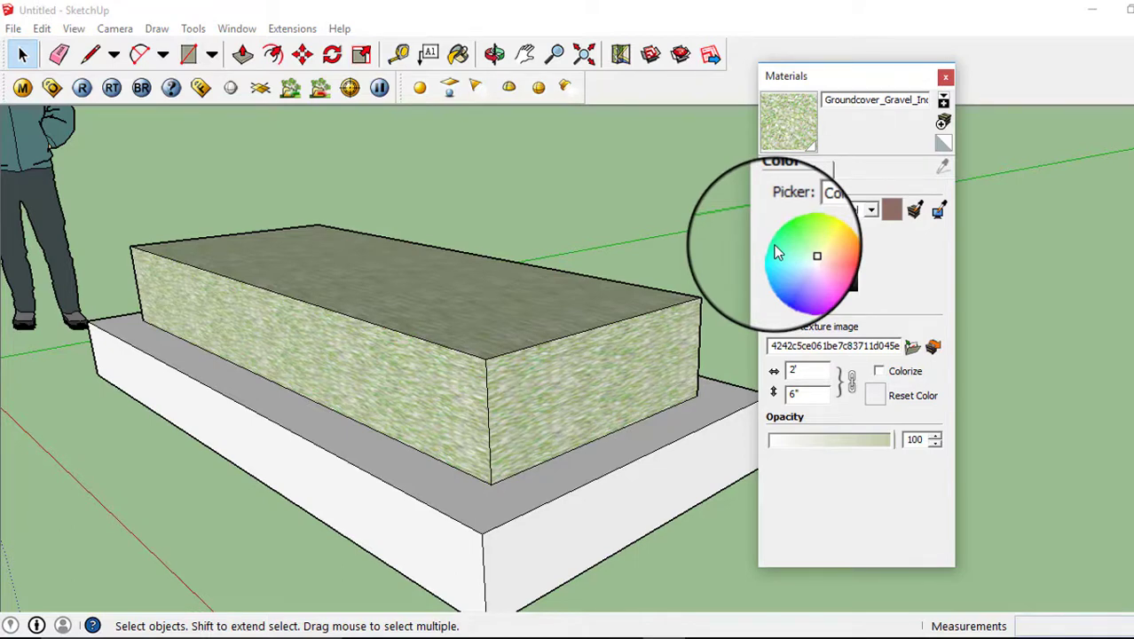
click(778, 178)
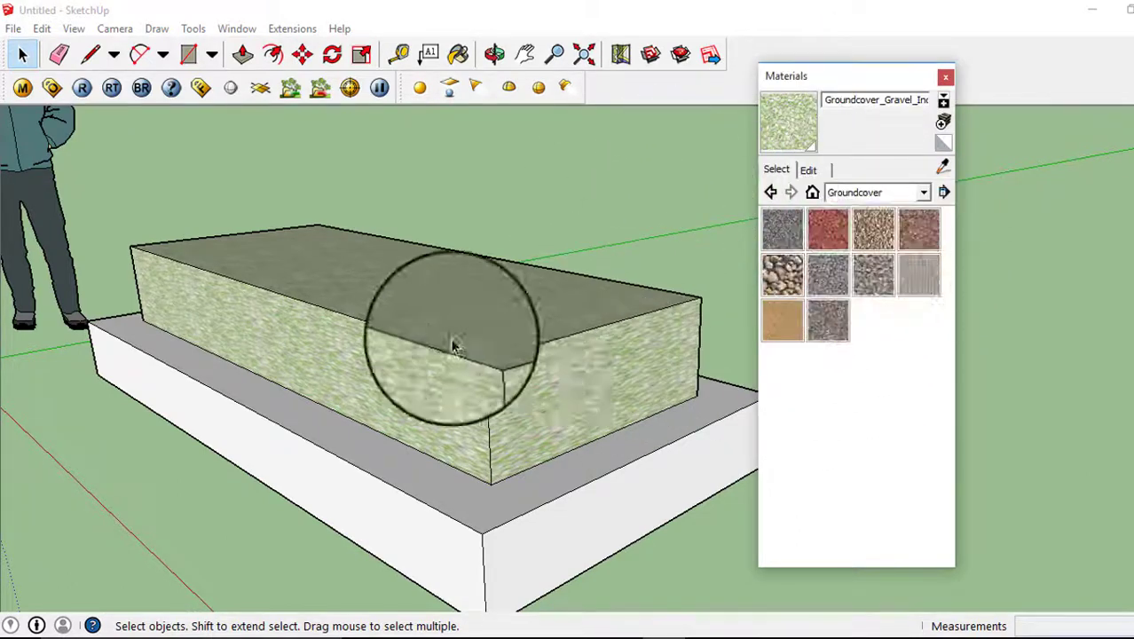
Briefly view the Tile collection, then switch the Materials library to Wood
click(890, 194)
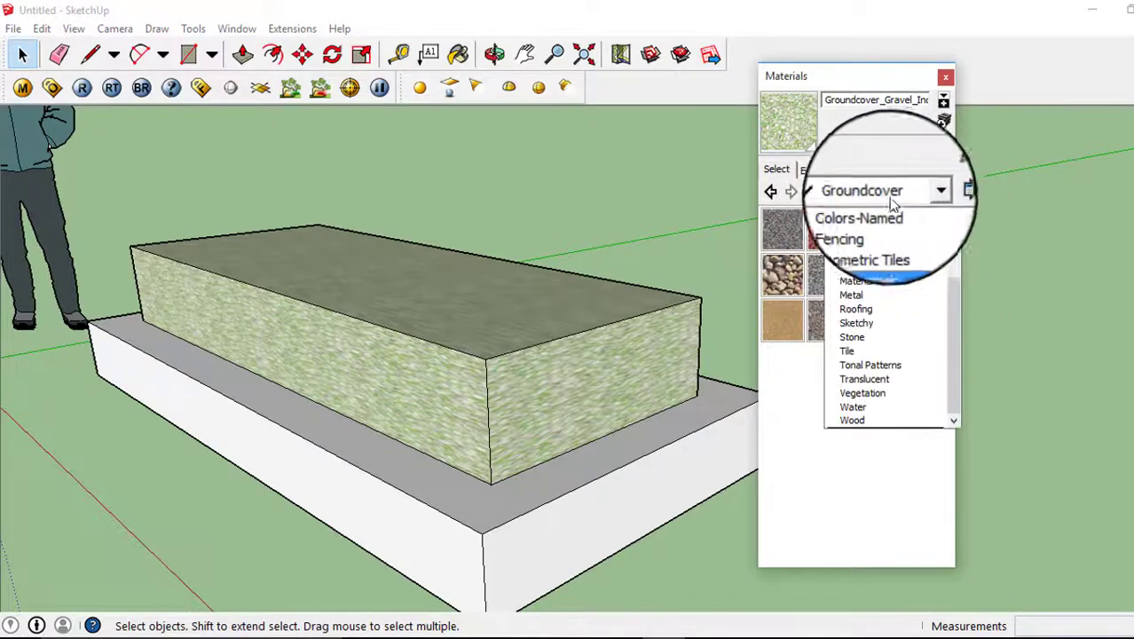
click(859, 352)
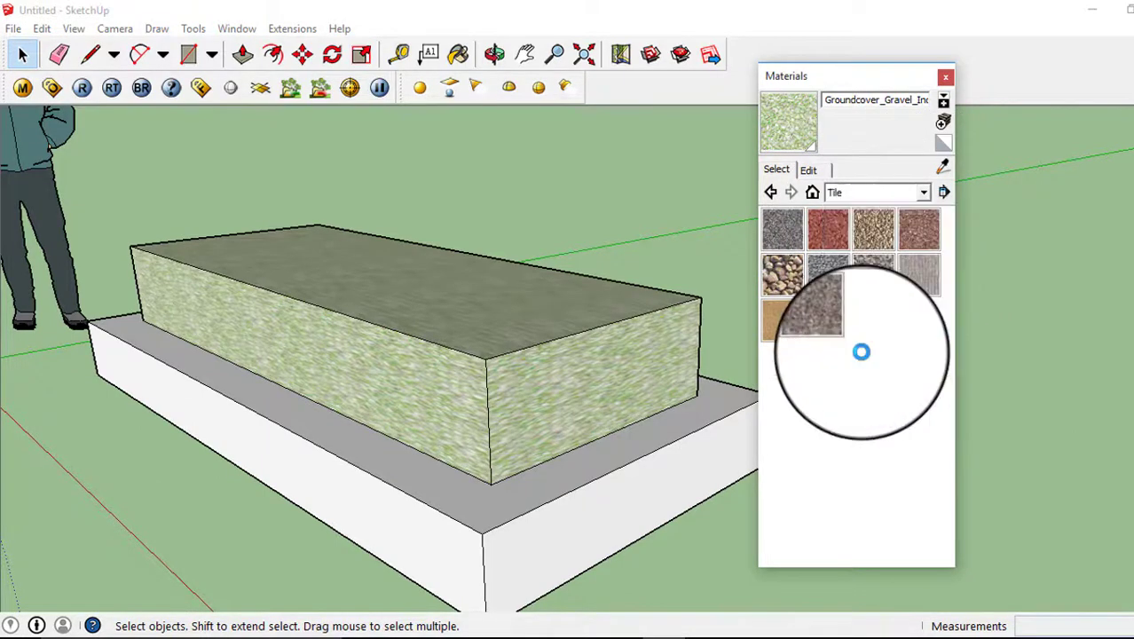
click(917, 199)
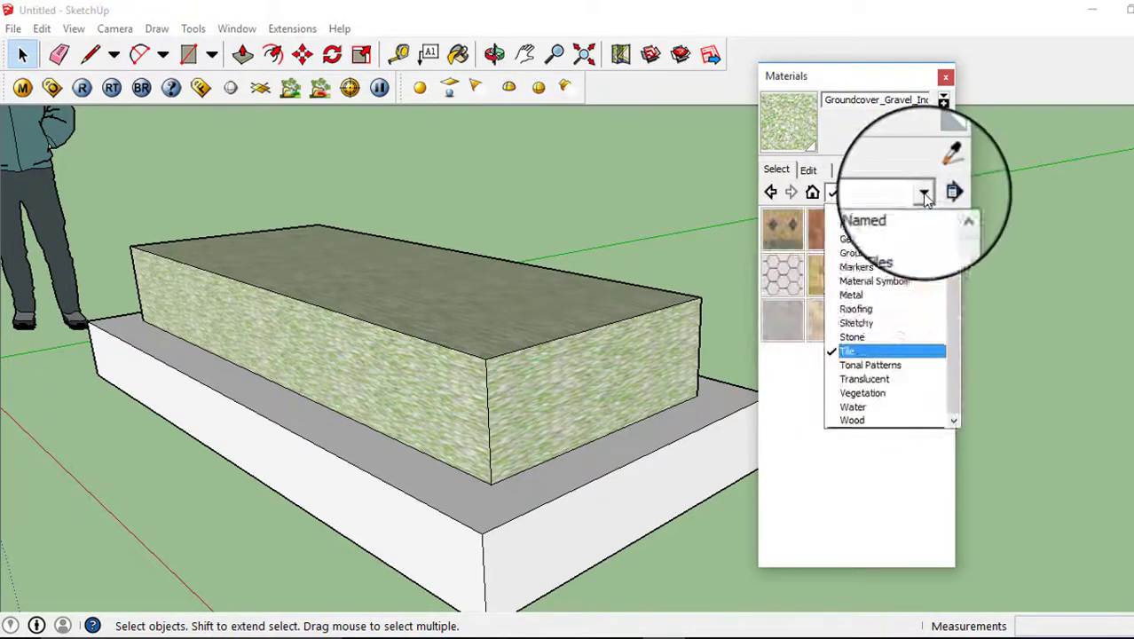
click(862, 424)
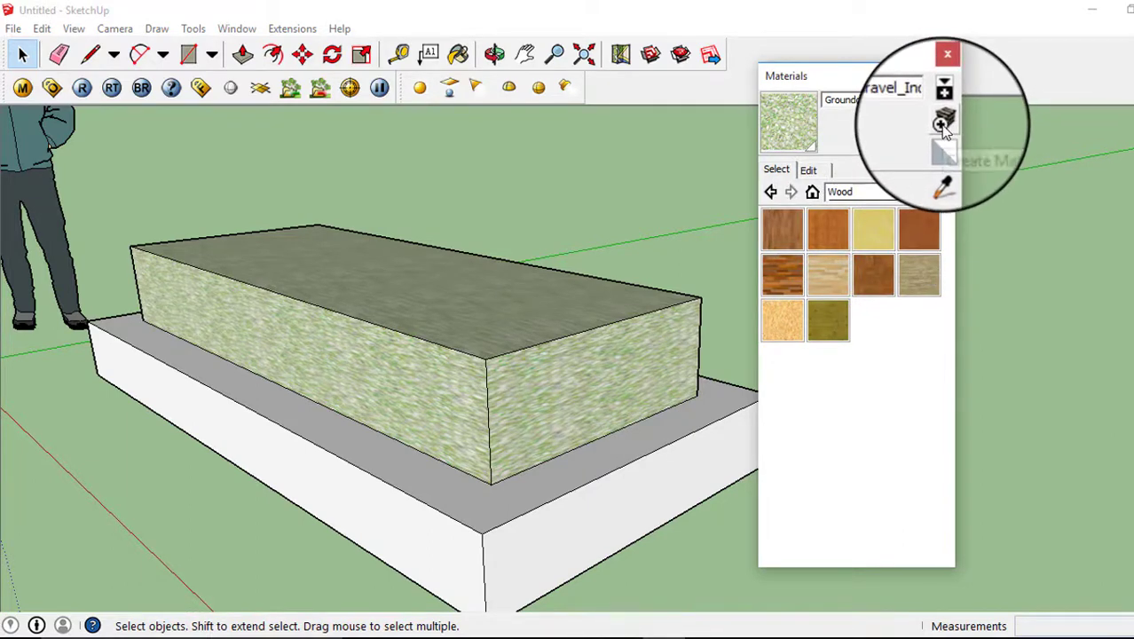
Create new Material2 and open the Choose Image browser for its texture file
click(944, 124)
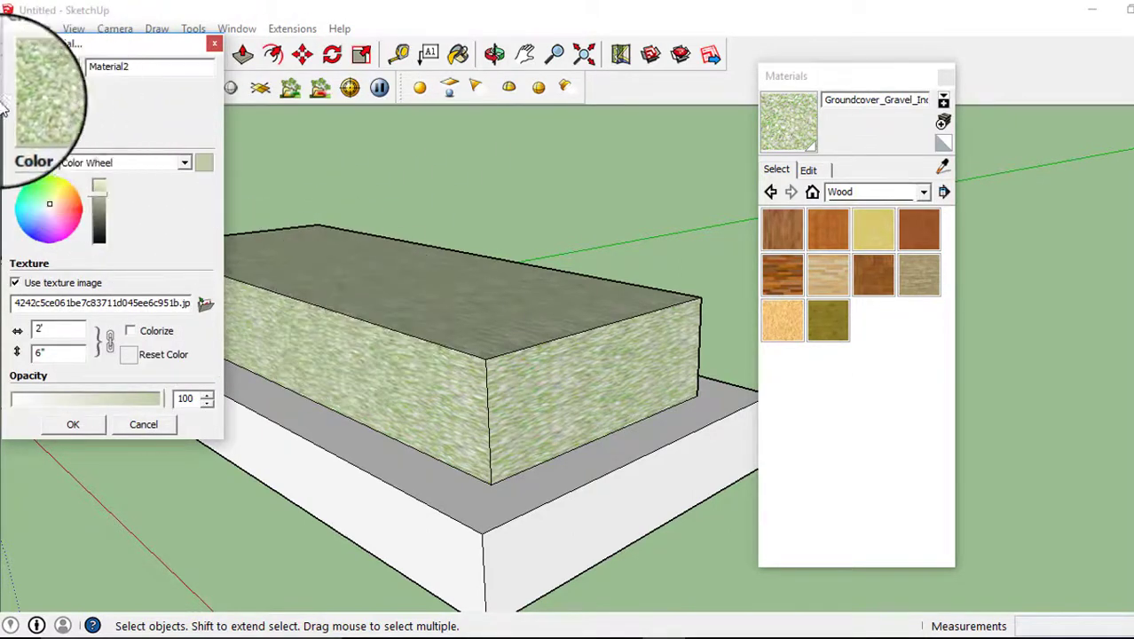
click(205, 309)
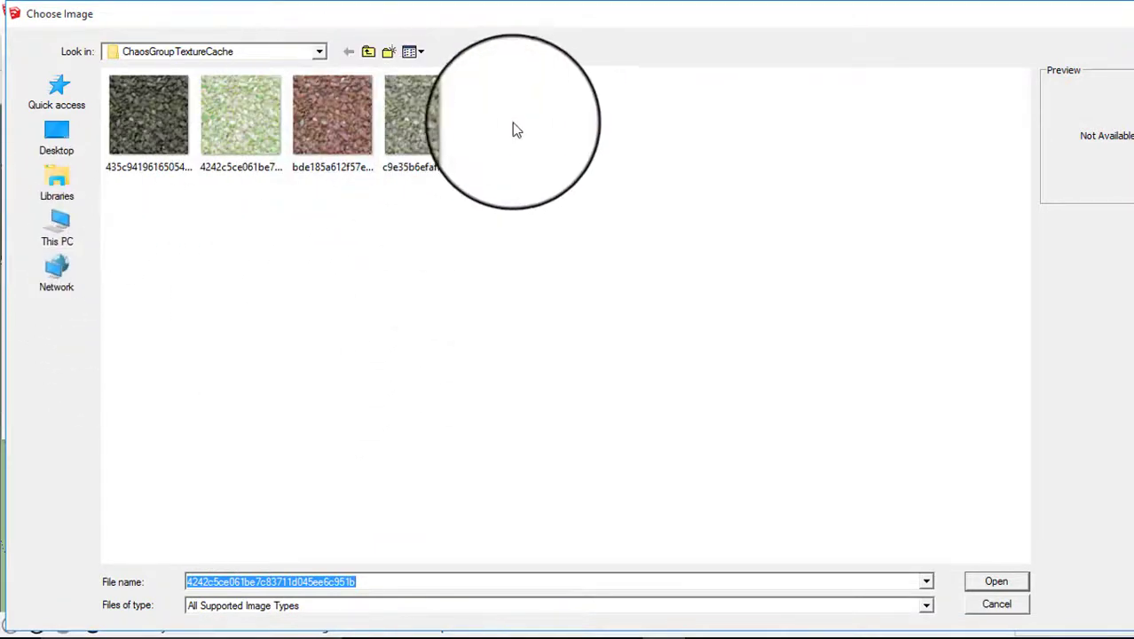
Browse to D: > work in Choose Image, after a detour into projects > upneet
click(62, 228)
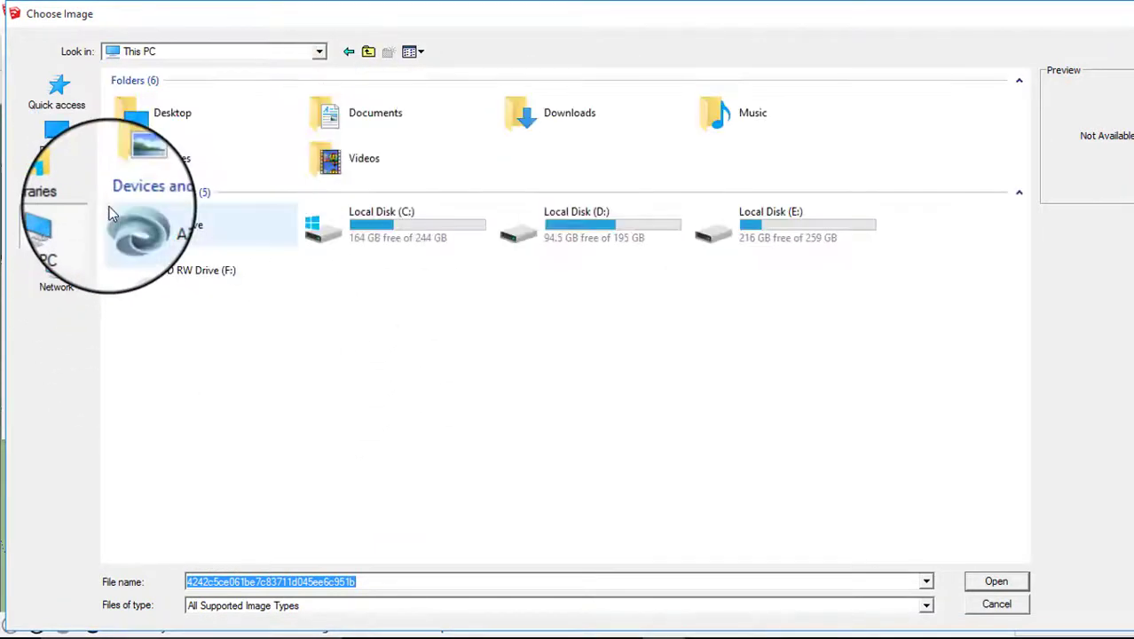
double_click(593, 225)
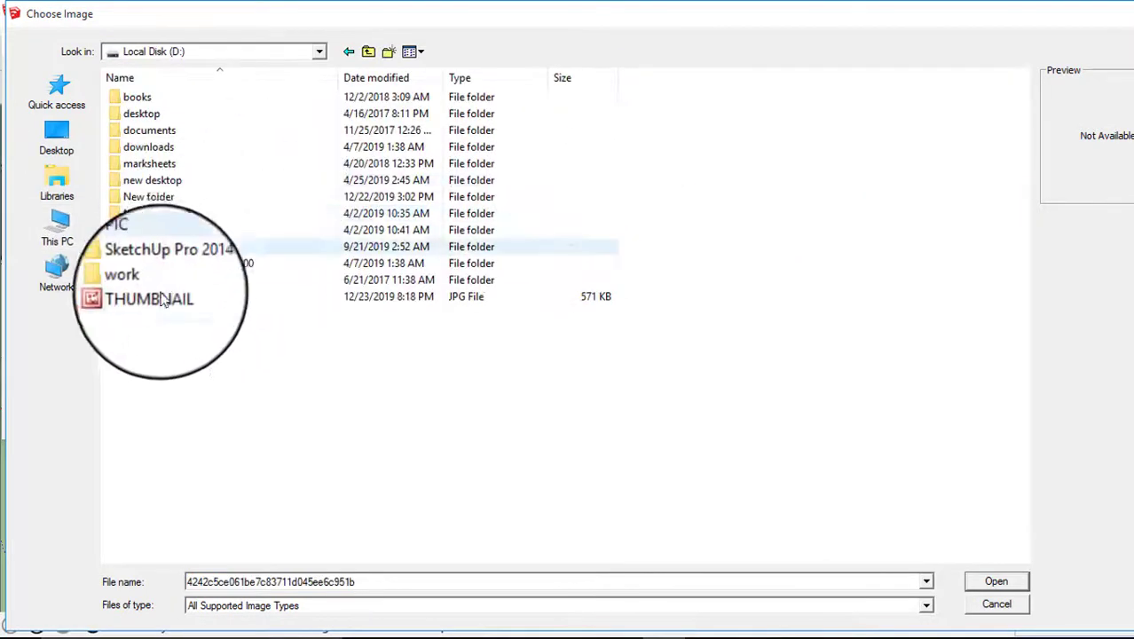
double_click(146, 282)
double_click(147, 112)
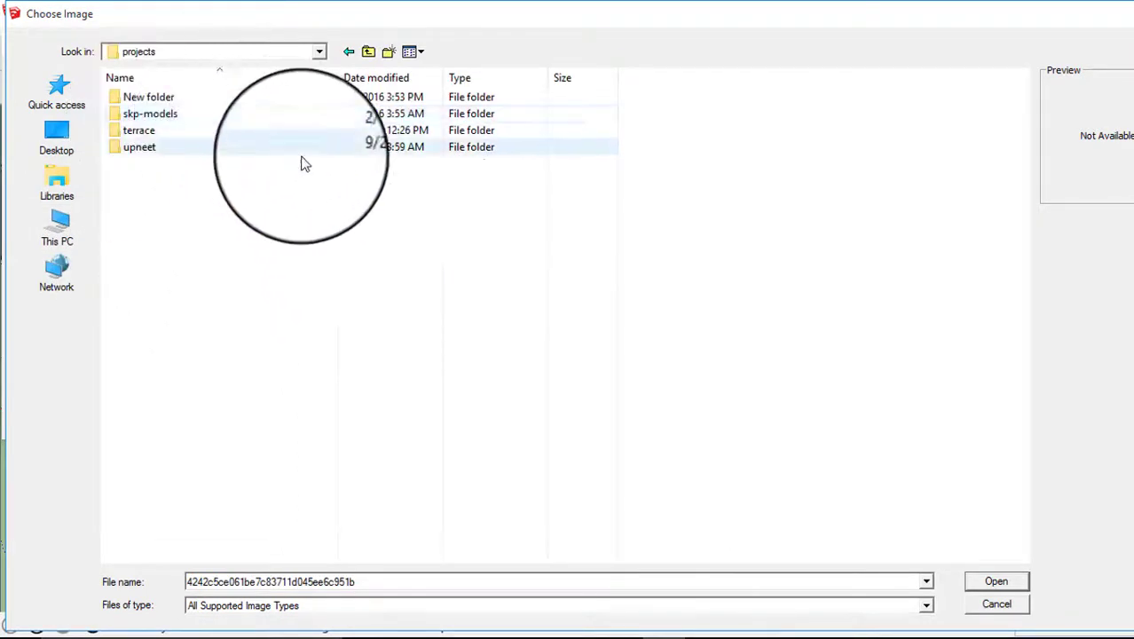
double_click(158, 151)
double_click(163, 102)
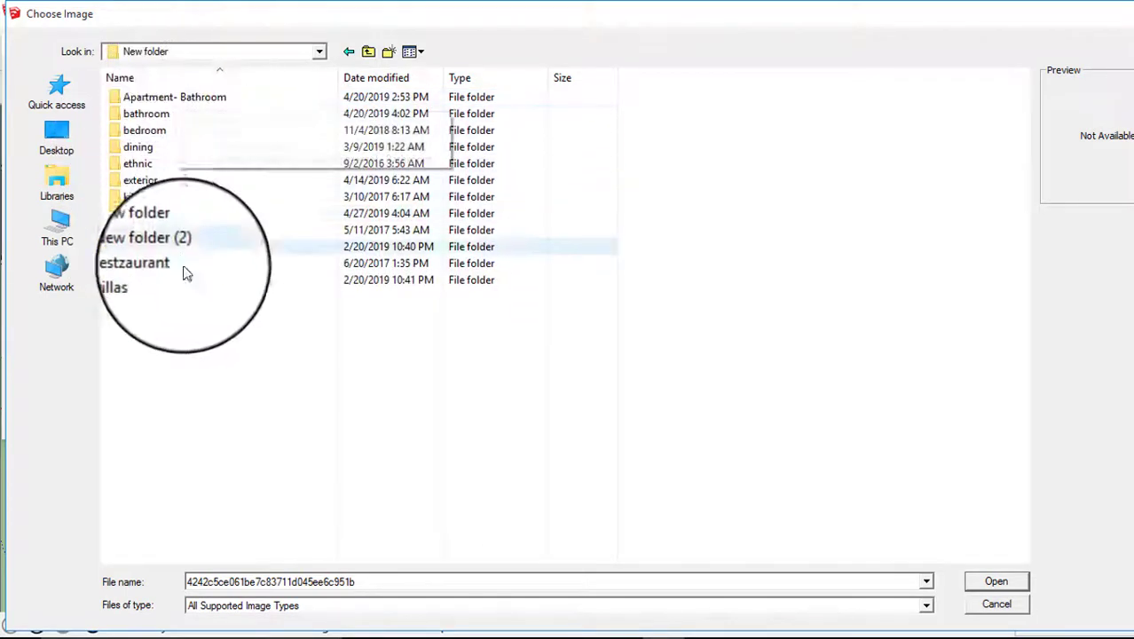
click(349, 53)
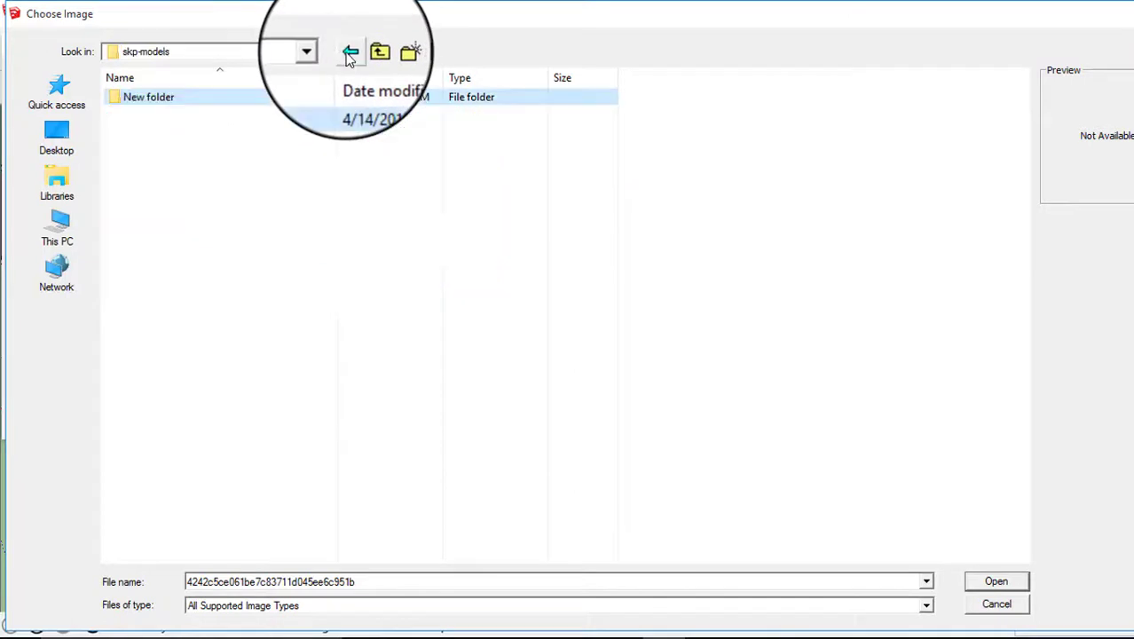
click(348, 54)
click(349, 54)
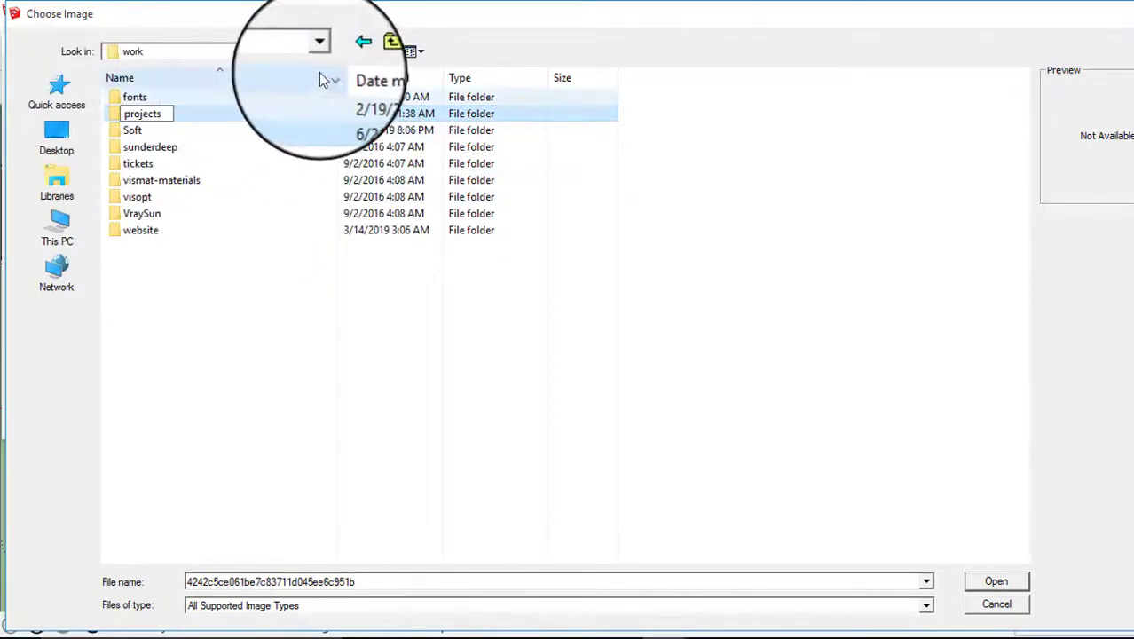
Load AldoRugEspresso9x12F11 from vismat-materials > carpets n rugs as the texture image
double_click(205, 180)
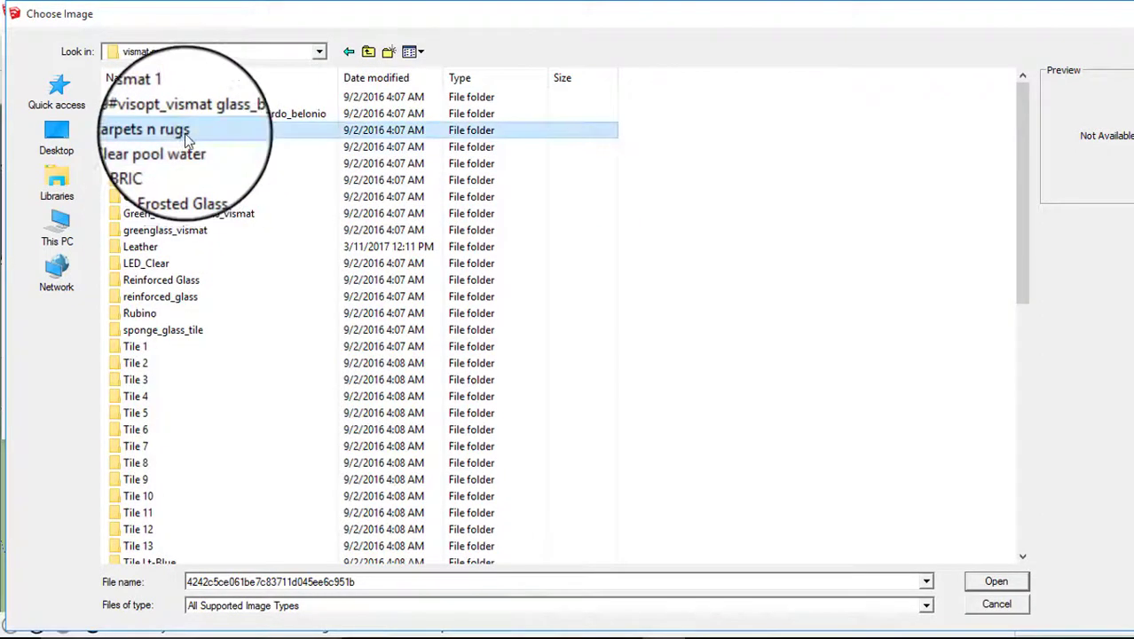
double_click(185, 131)
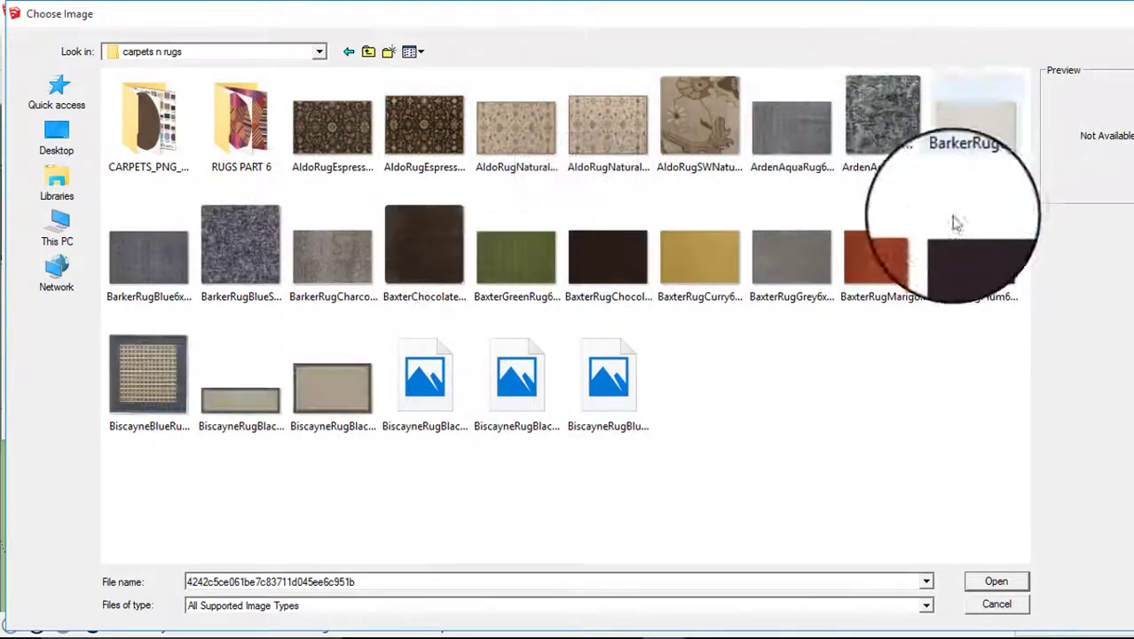
click(235, 257)
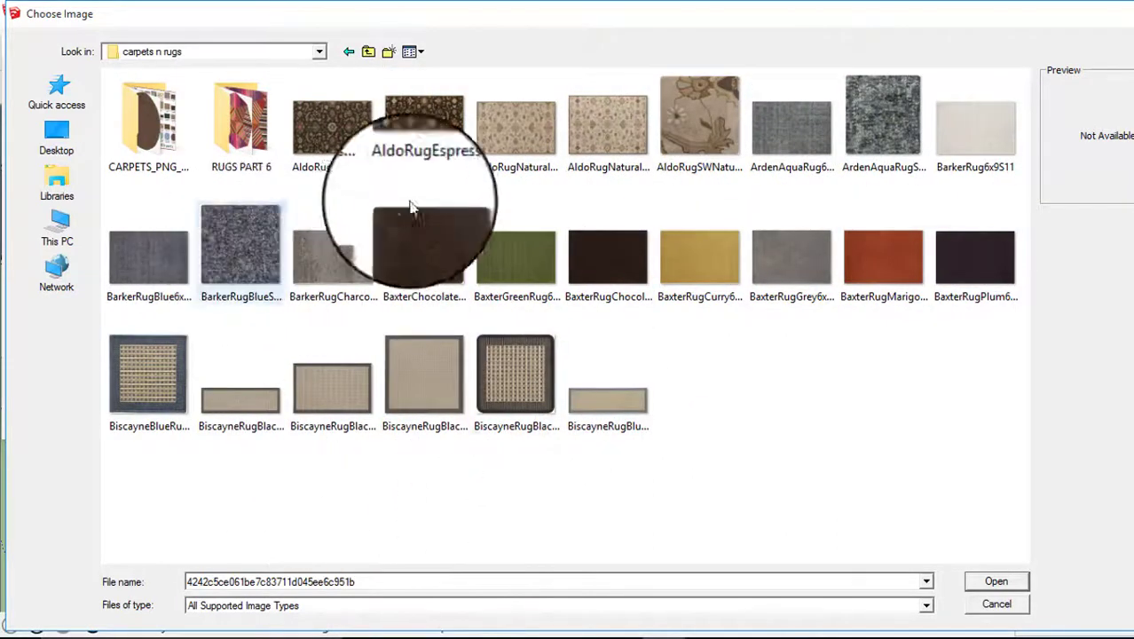
click(444, 135)
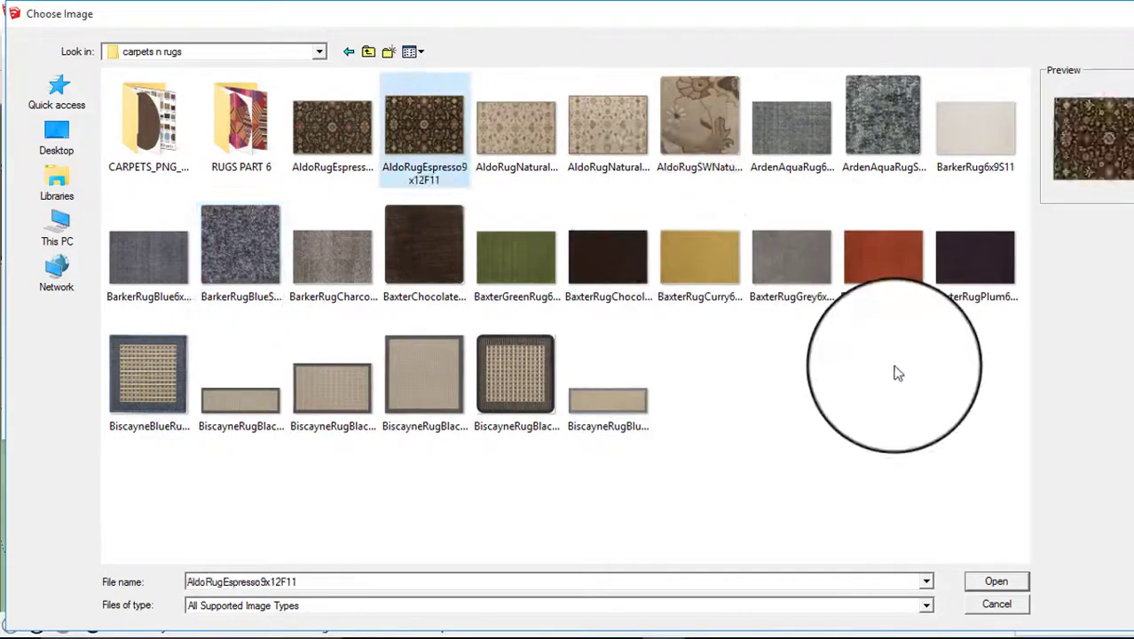
click(988, 583)
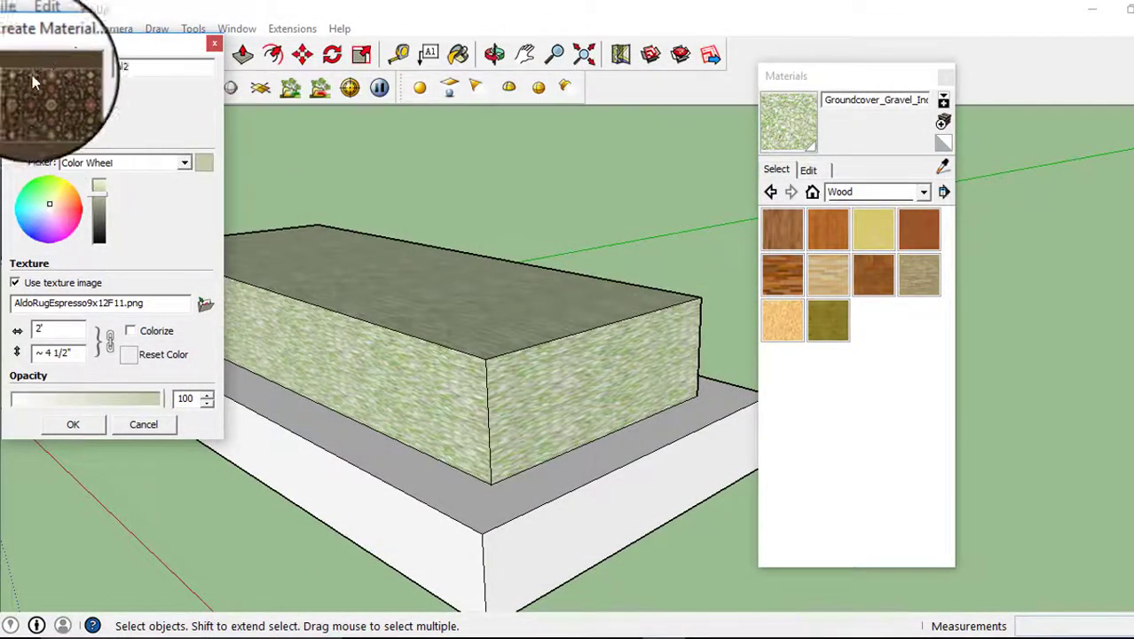
Create Material2 and paint the upper block's top, front and remaining green side with it
click(71, 426)
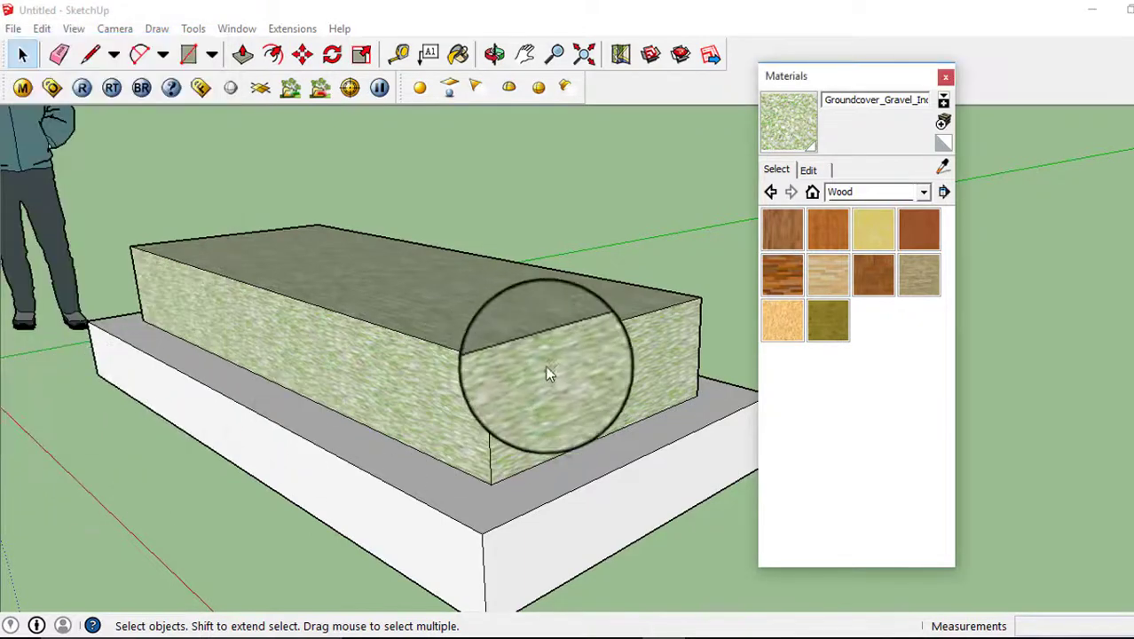
middle_drag(482, 287, 507, 389)
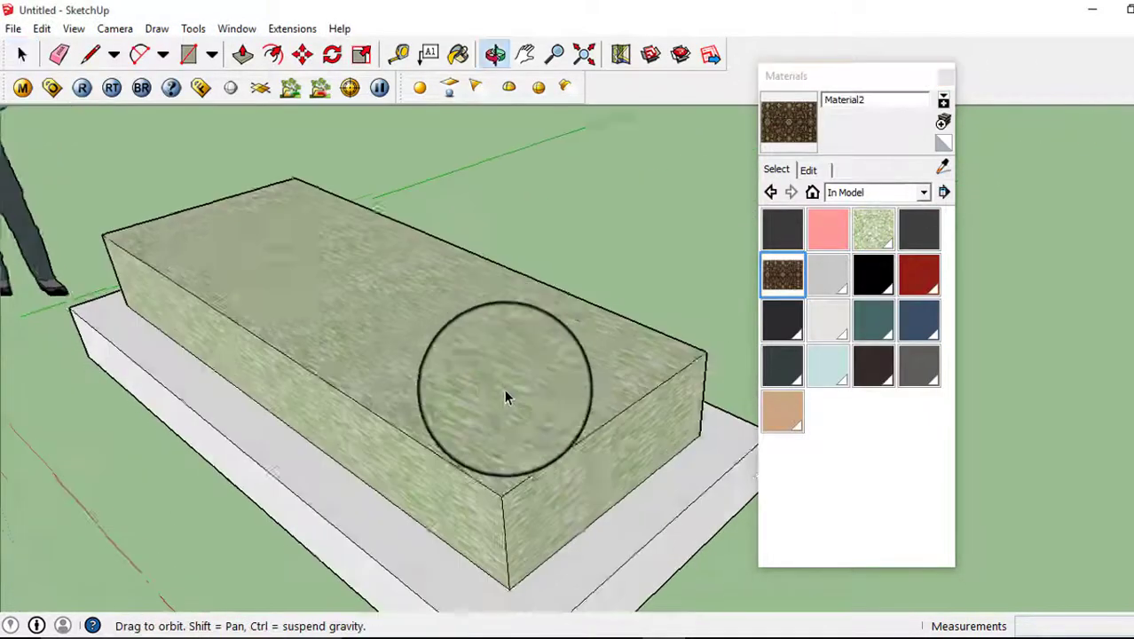
click(783, 275)
click(444, 336)
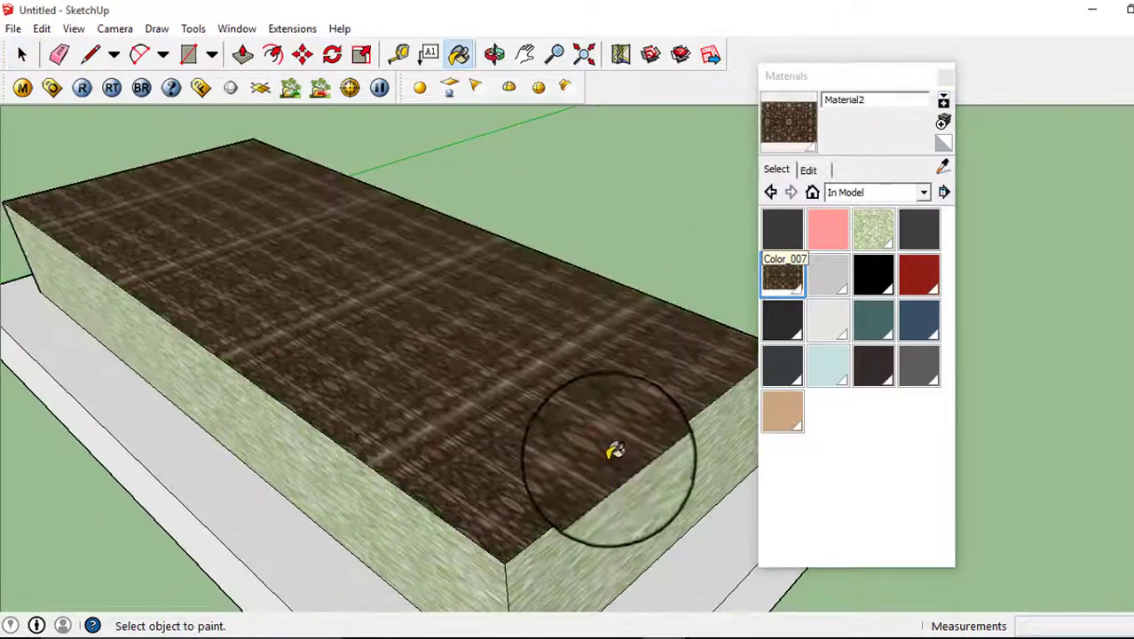
click(460, 487)
middle_drag(461, 487, 409, 245)
click(568, 390)
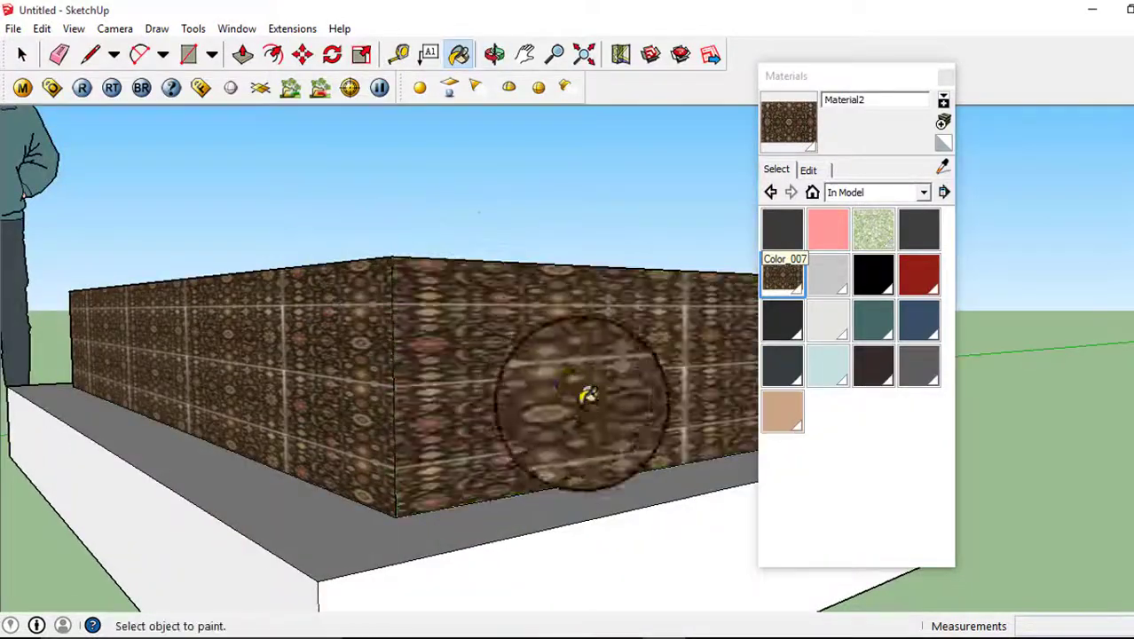
middle_drag(582, 400, 405, 324)
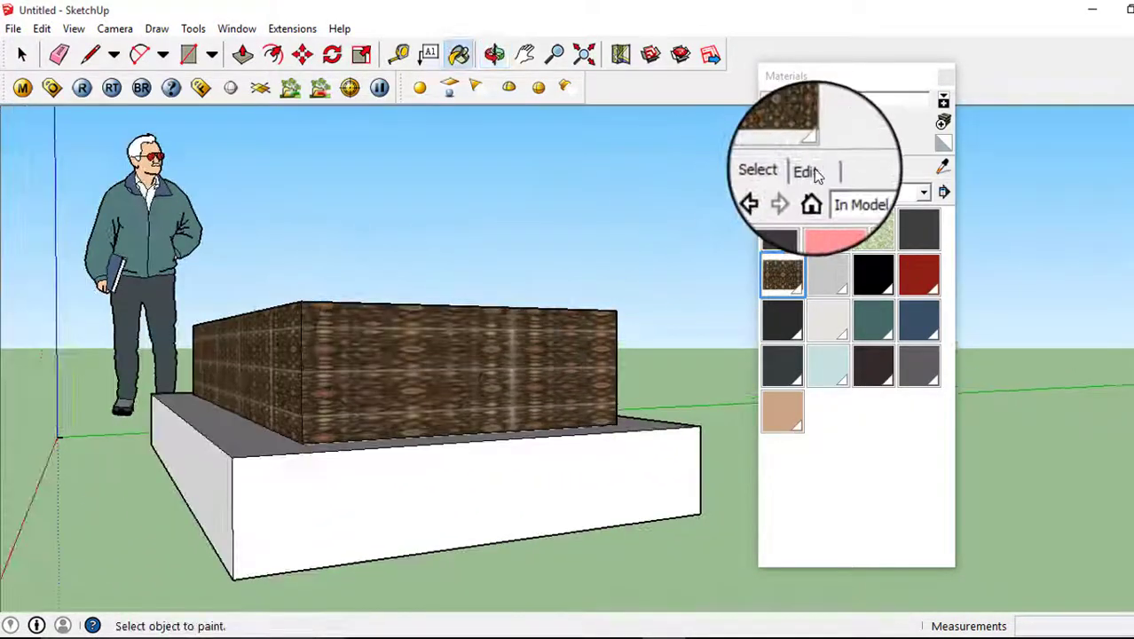
Bring up Material2's texture settings in the Materials Edit tab
click(808, 168)
scroll(355, 346, up, 2)
scroll(475, 315, up, 2)
scroll(475, 315, up, 2)
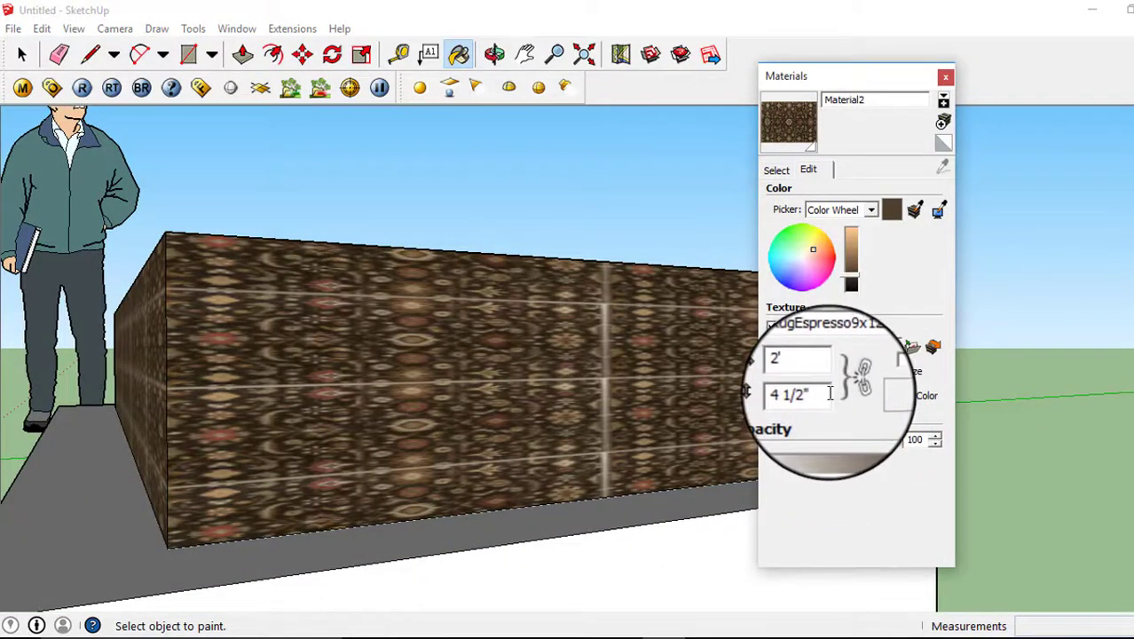
Resize the rug texture to 2' by 1' and close the Materials window
double_click(826, 392)
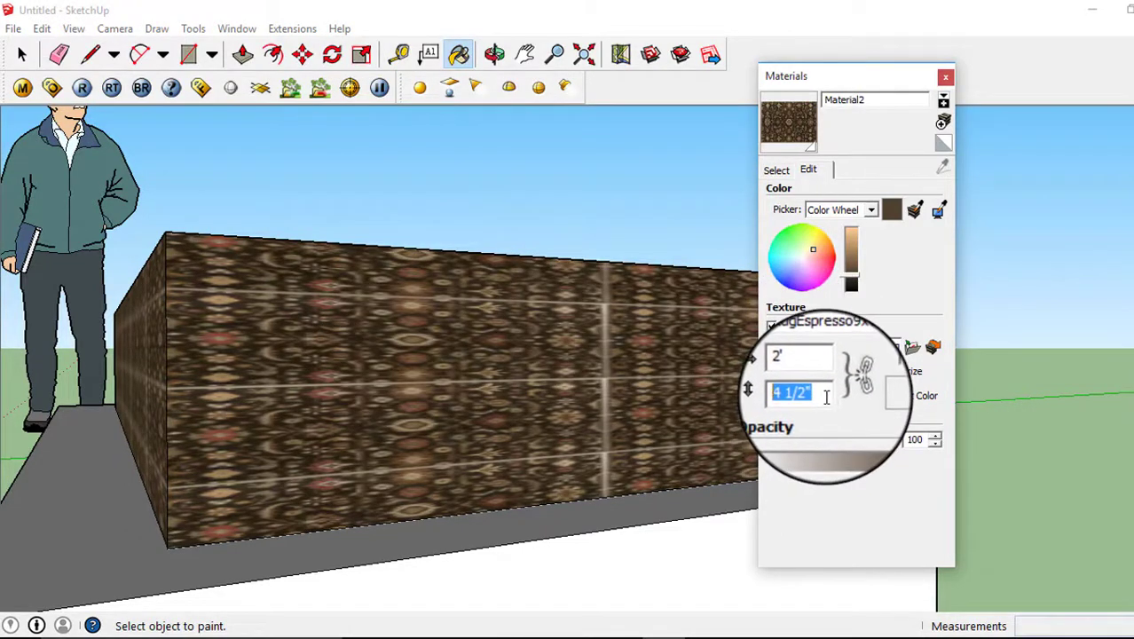
text(2)
key(Return)
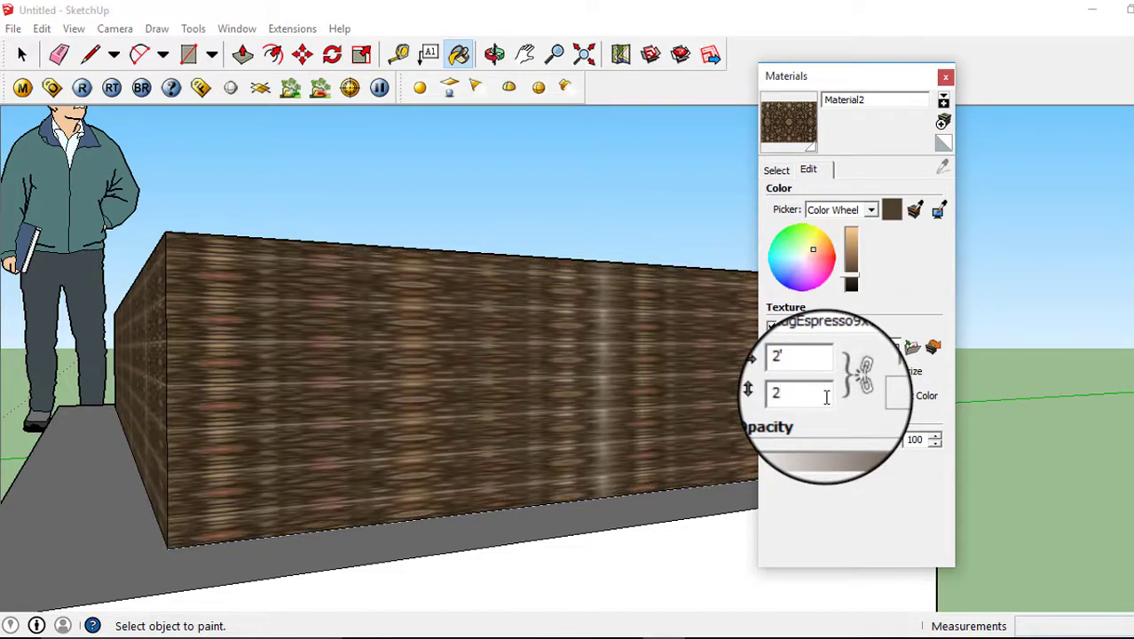
text(1)
key(Return)
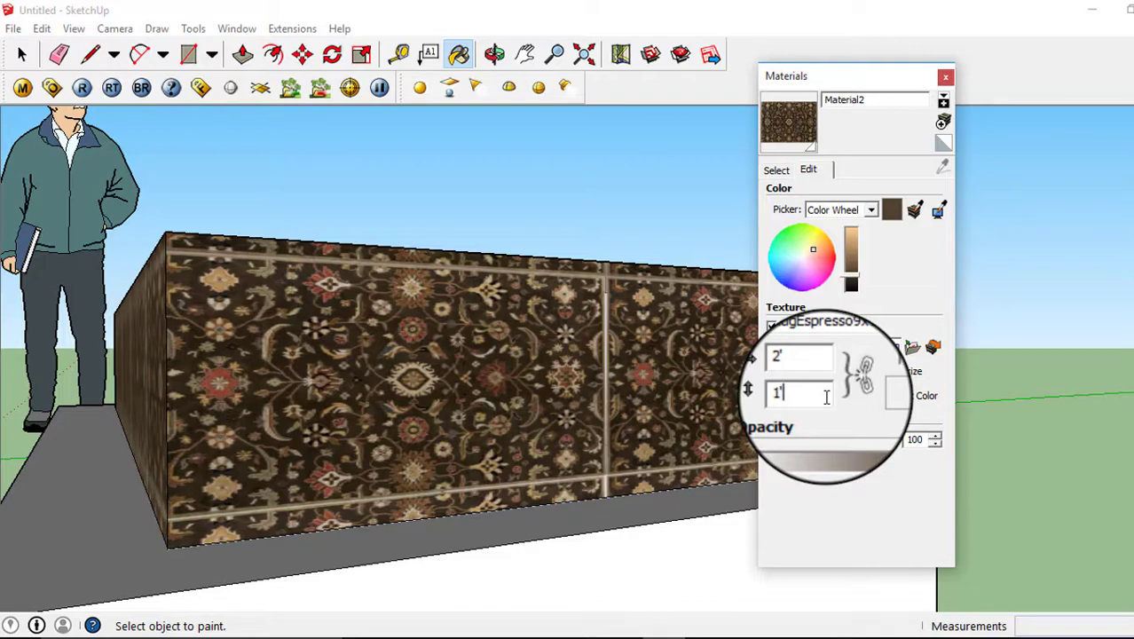
click(946, 76)
Paint the lower tier's white face with the Material2 rug texture
middle_drag(775, 133, 454, 383)
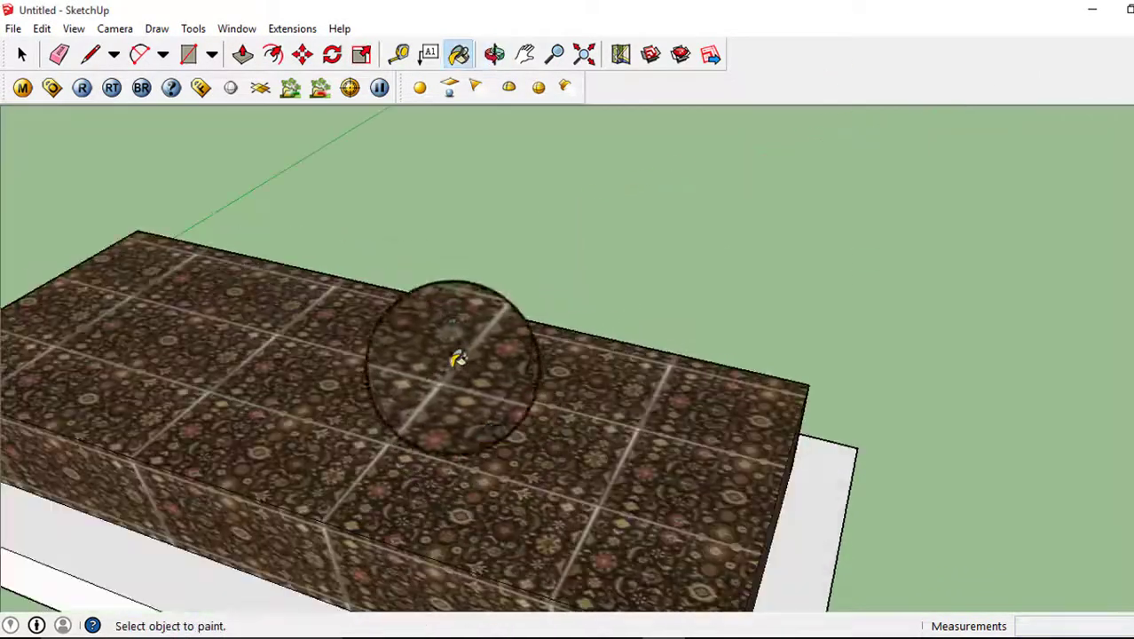
scroll(570, 540, up, 2)
scroll(559, 523, up, 3)
scroll(557, 520, up, 3)
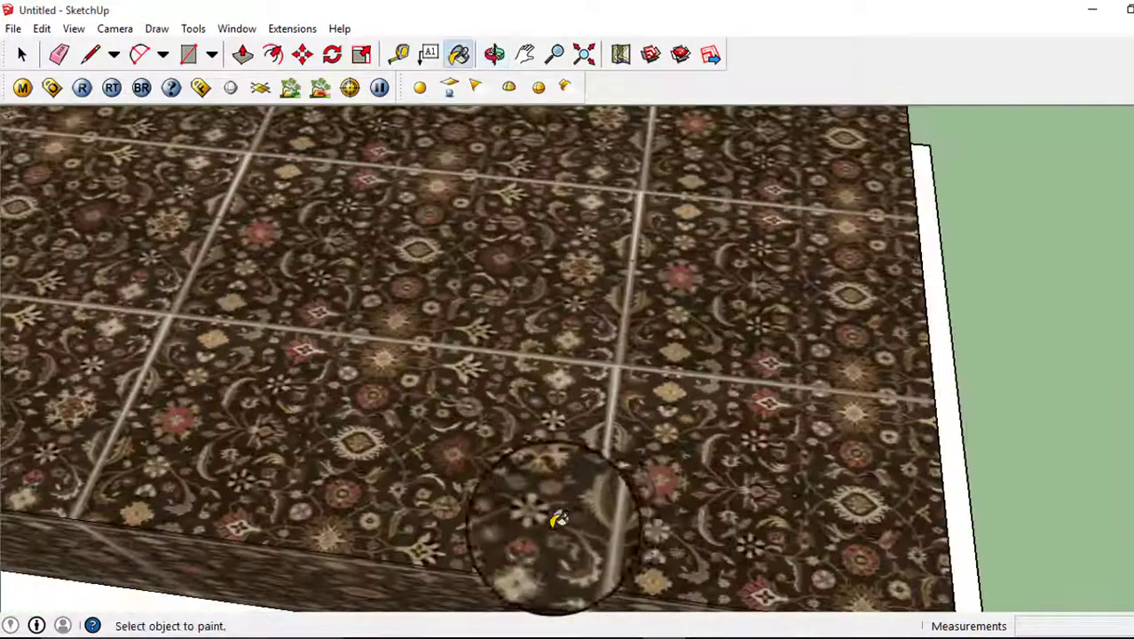
mouse_move(557, 520)
middle_down()
mouse_move(621, 391)
mouse_move(581, 366)
middle_up()
scroll(581, 366, down, 3)
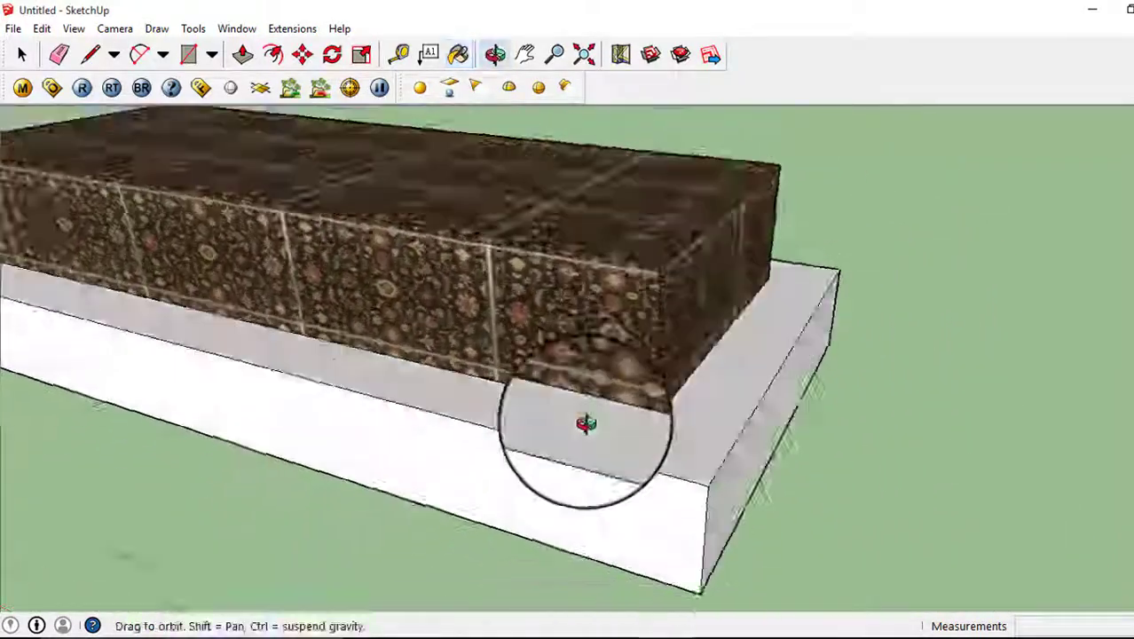
middle_drag(581, 417, 595, 327)
click(611, 387)
Orbit around the two-tier block to check the carpet pattern on all painted sides
scroll(653, 472, down, 3)
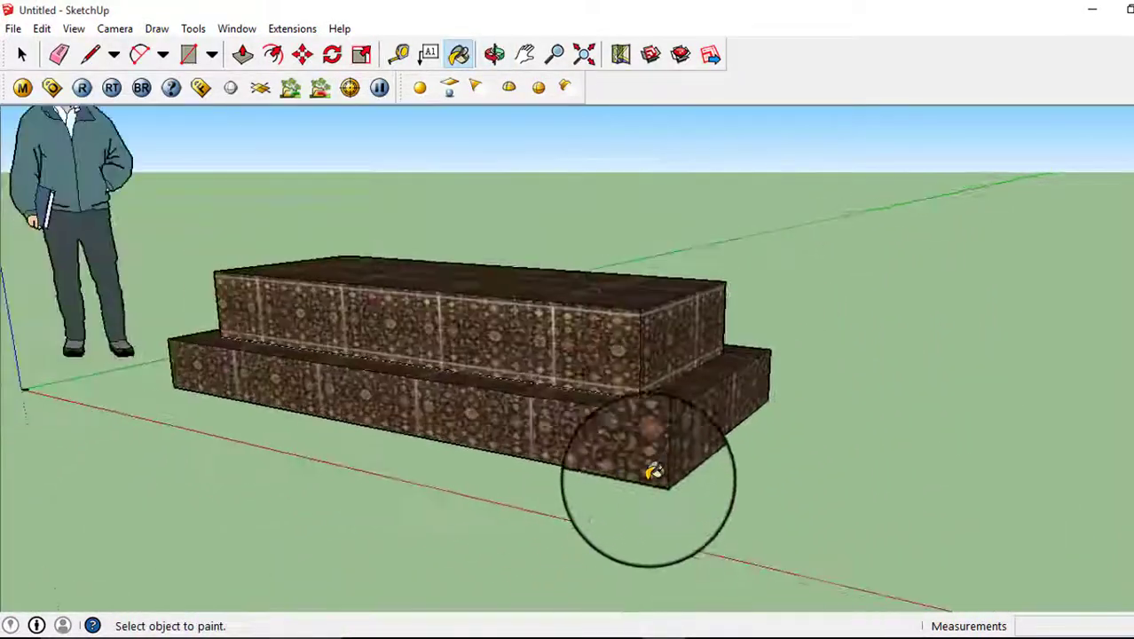
middle_drag(468, 375, 716, 456)
scroll(709, 321, down, 3)
middle_drag(709, 322, 417, 379)
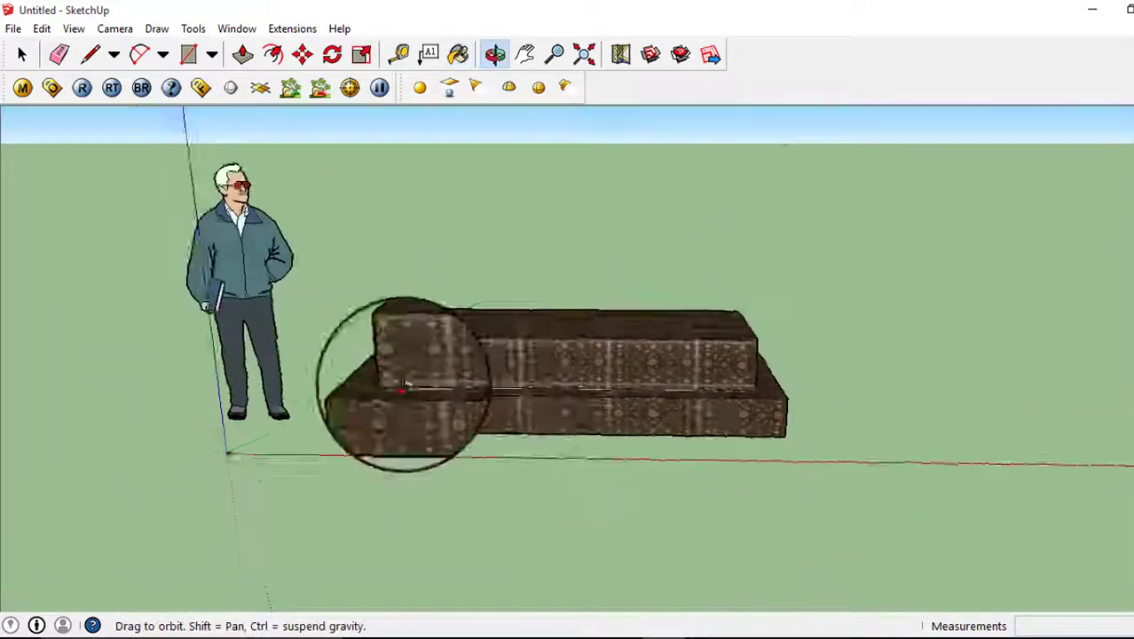
scroll(748, 399, up, 3)
middle_drag(749, 399, 739, 356)
scroll(710, 364, up, 3)
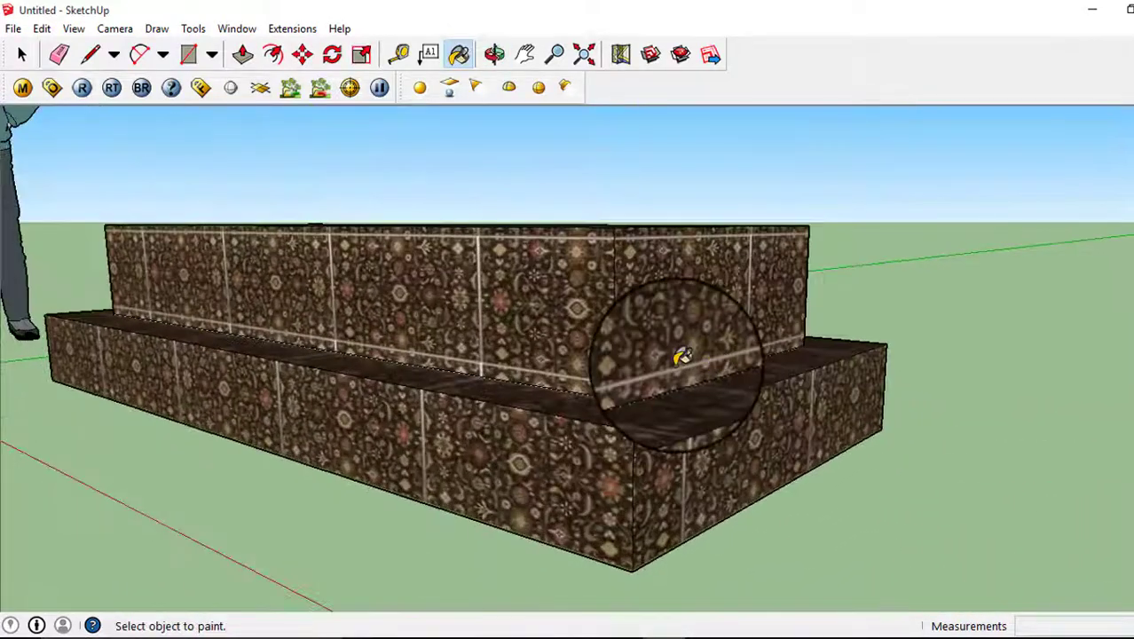
scroll(643, 398, down, 3)
mouse_move(620, 367)
middle_down()
mouse_move(590, 413)
mouse_move(658, 392)
mouse_move(836, 407)
mouse_move(849, 355)
mouse_move(838, 369)
middle_up()
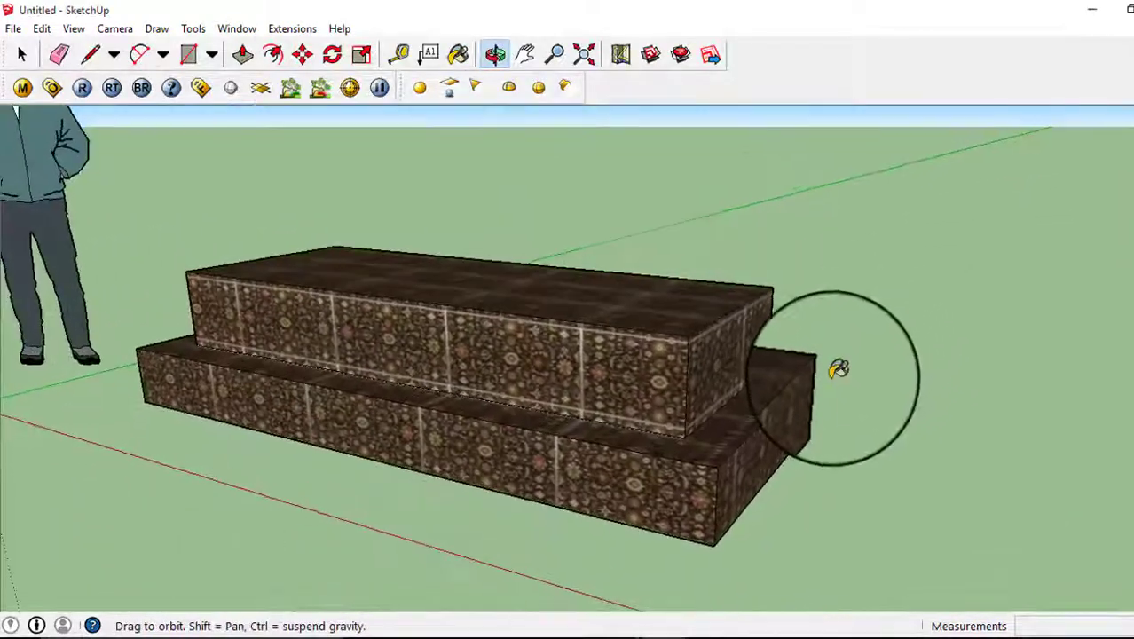
scroll(838, 369, up, 3)
scroll(709, 375, down, 1)
mouse_move(701, 453)
middle_down()
mouse_move(653, 430)
mouse_move(641, 362)
middle_up()
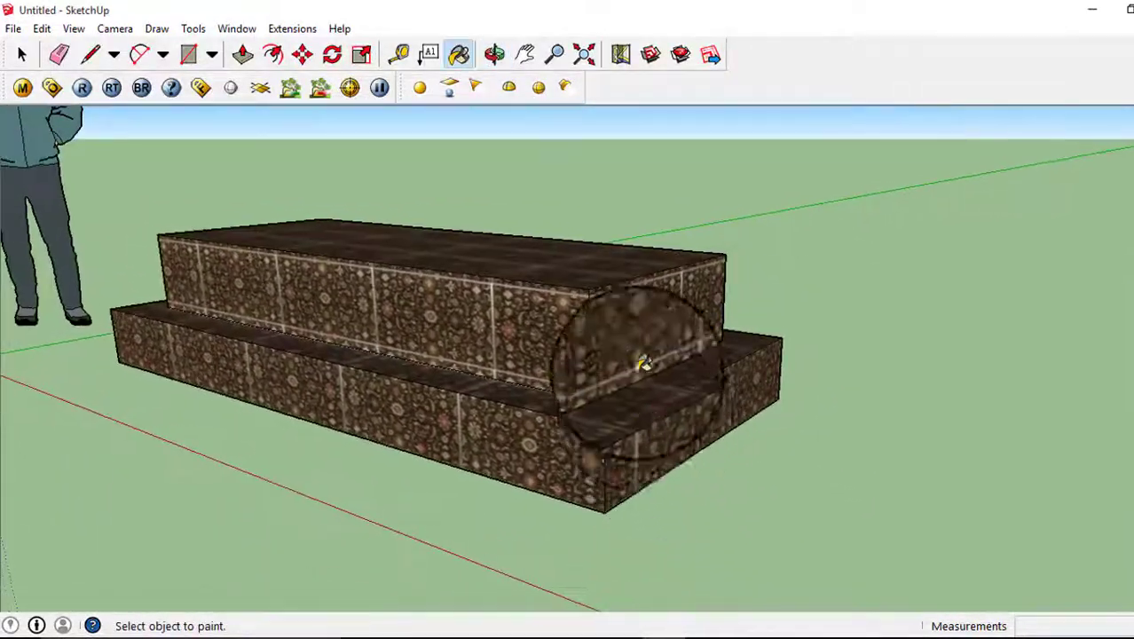
scroll(641, 362, up, 3)
scroll(641, 354, down, 2)
middle_drag(664, 409, 644, 400)
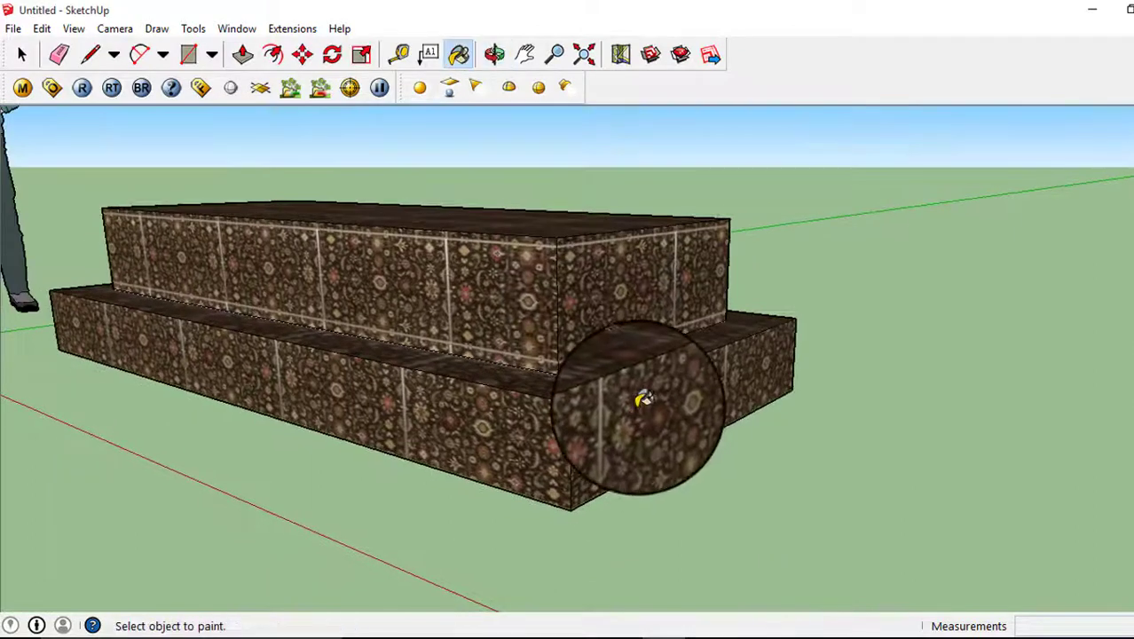